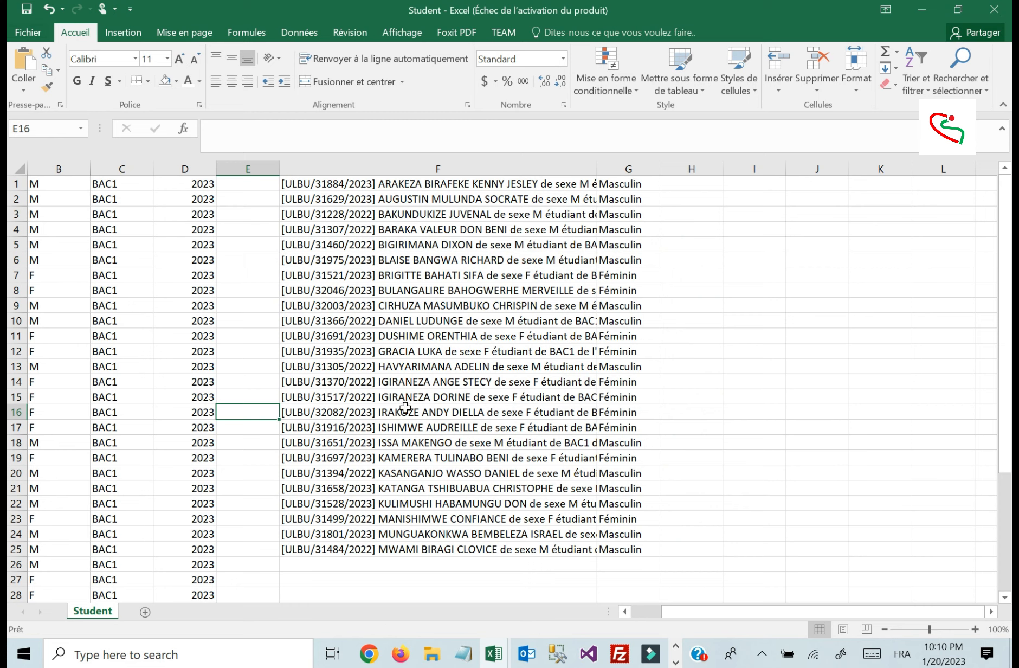
- Narrow column F to make room beside column G, and enter the formula =GAUCHE(A1;5) in cell H1
drag(679, 612, 659, 597)
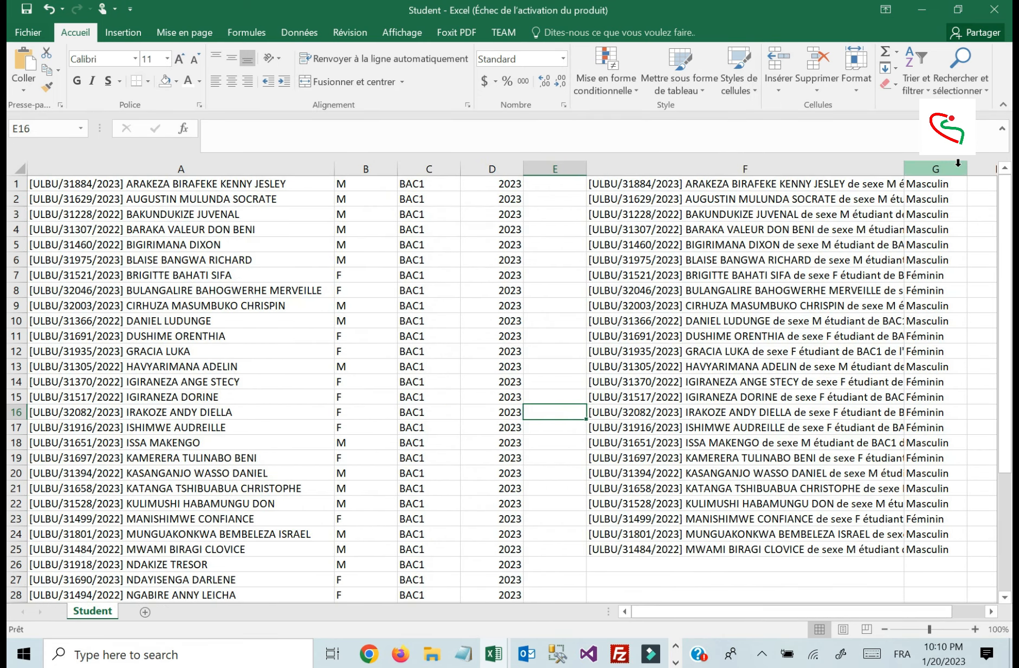
drag(904, 163, 656, 159)
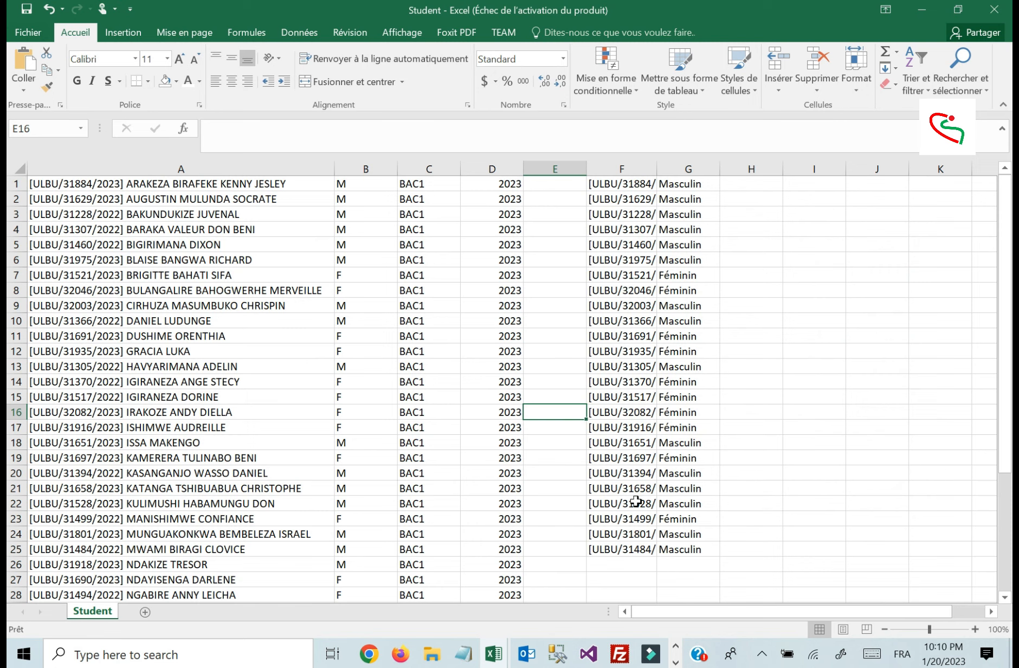
click(752, 185)
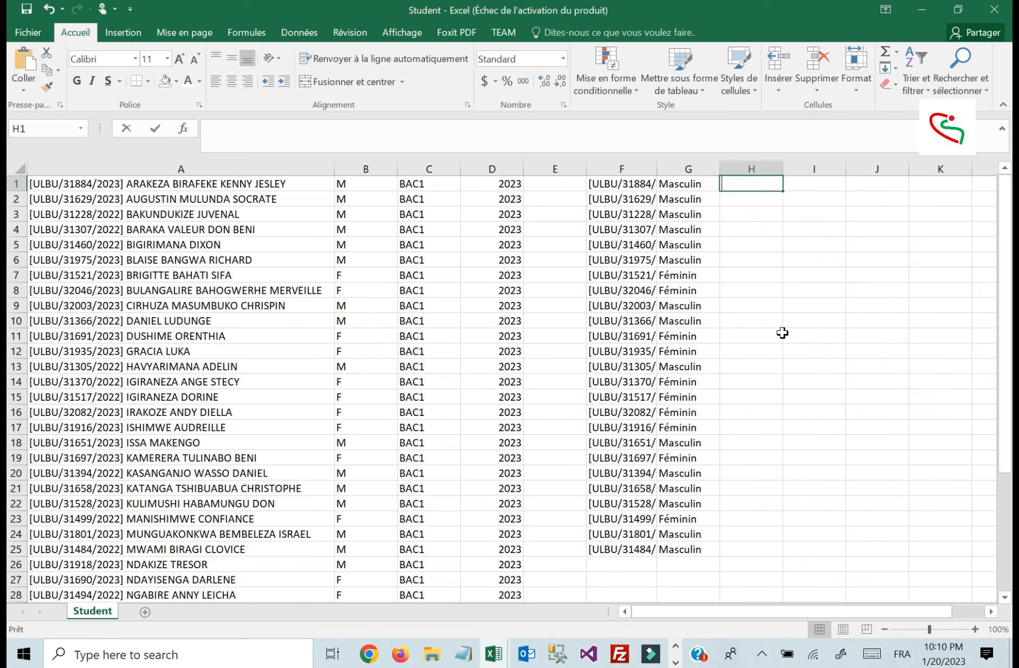
text(=)
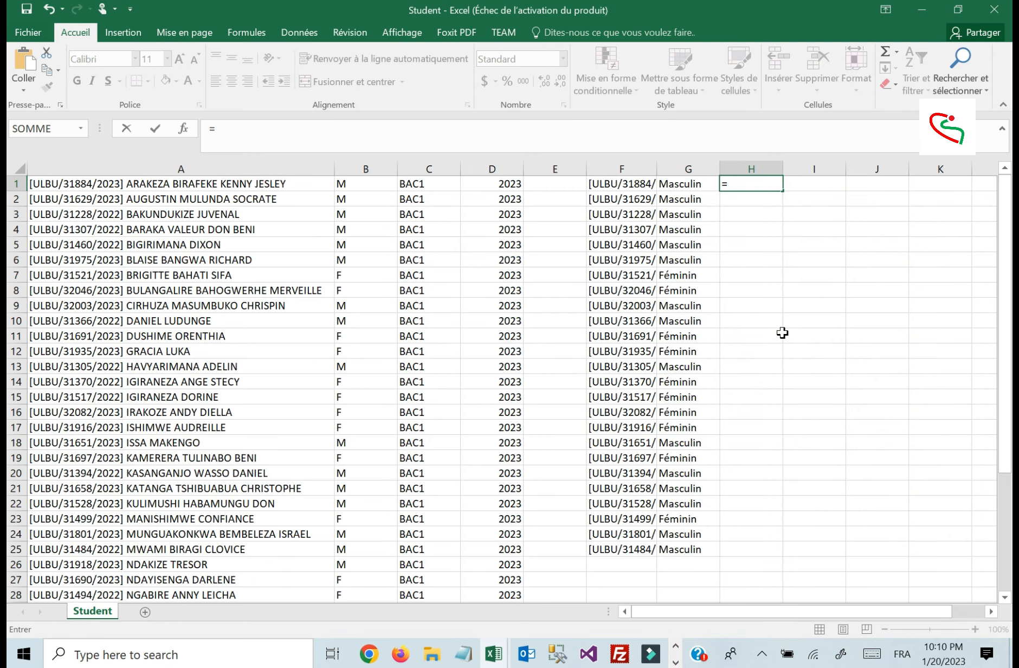
text(gauche()
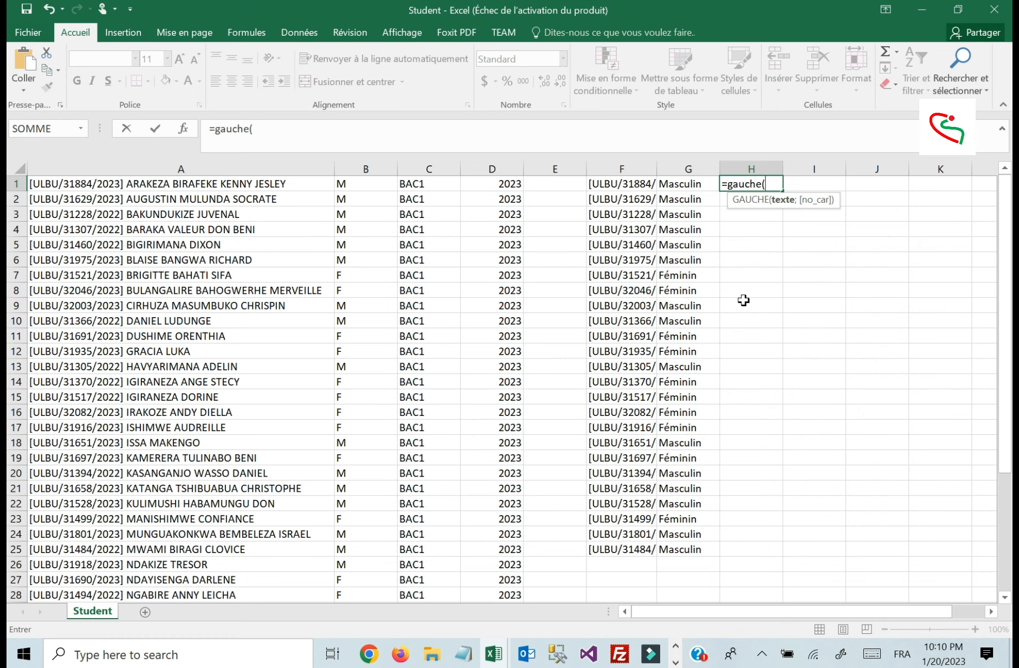
click(131, 182)
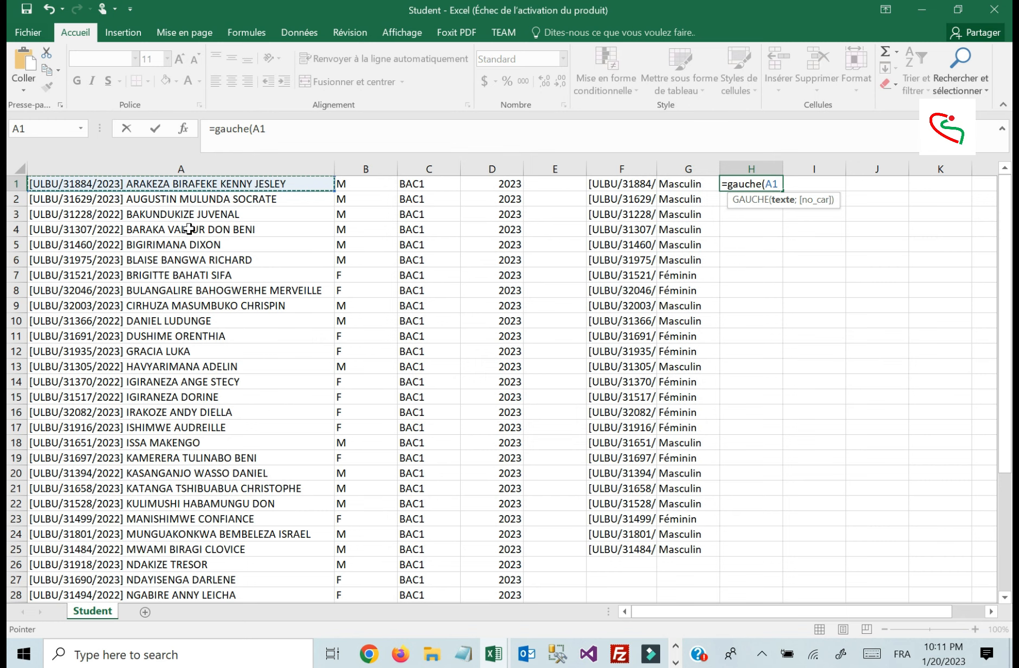
text(;5)
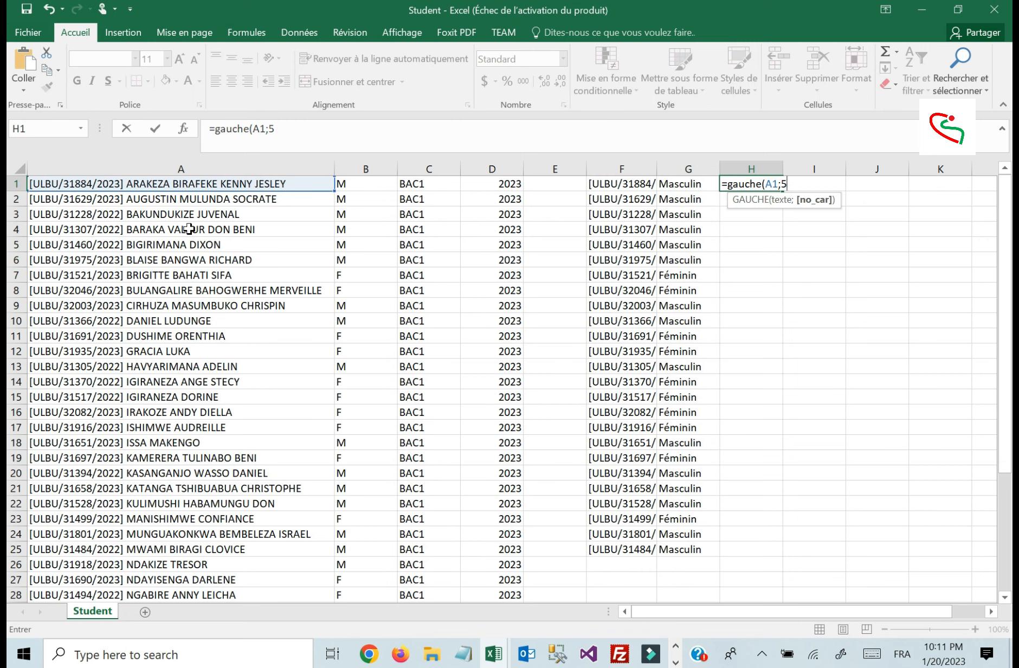
text())
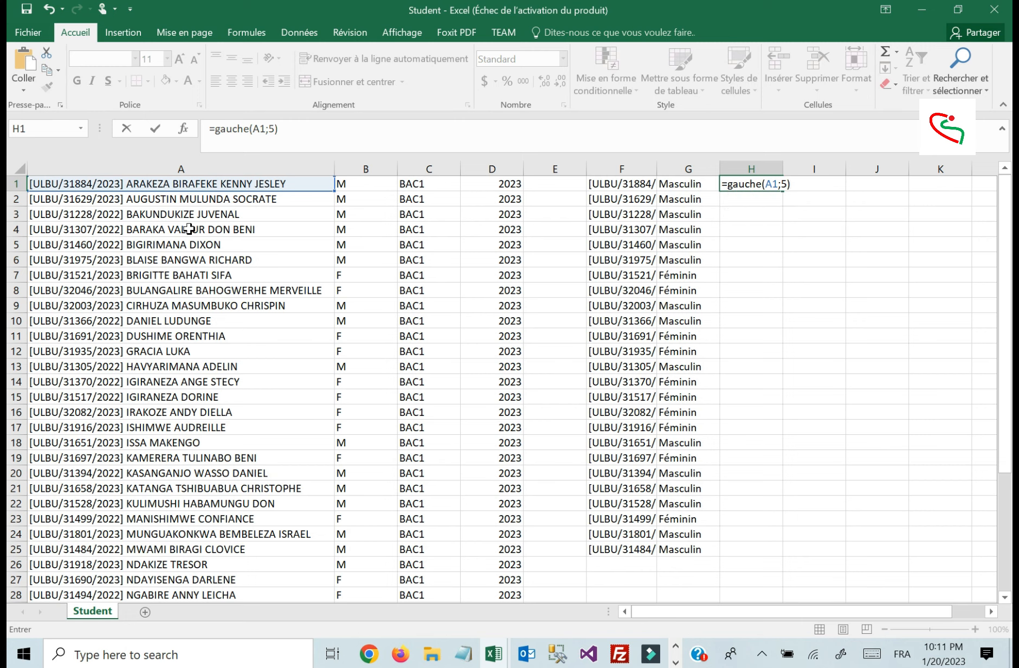
key(Return)
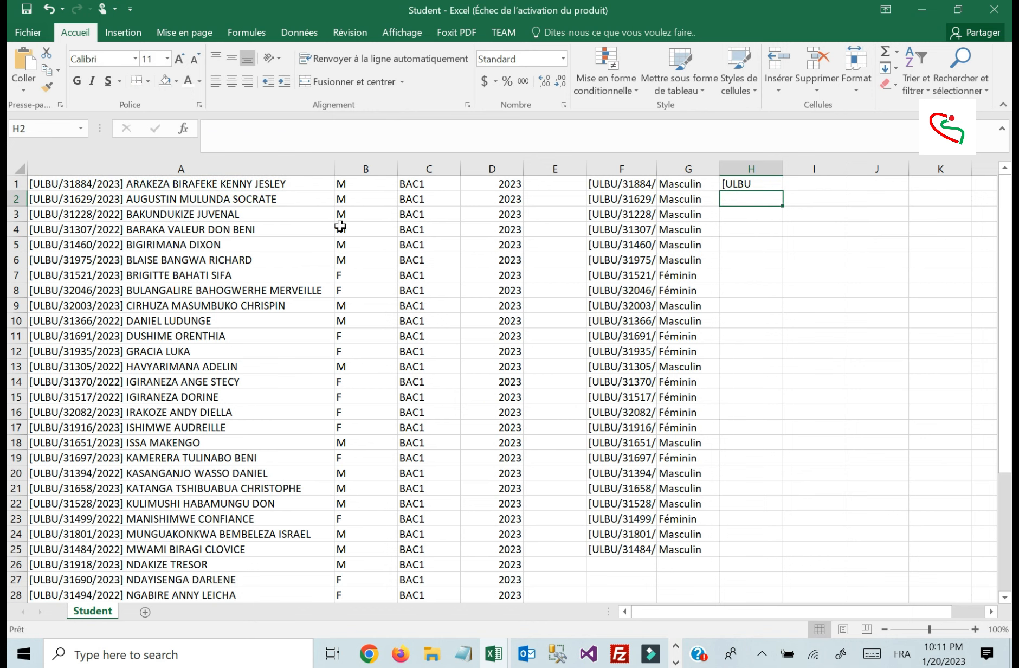
- Fill the GAUCHE formula from H1 down to H25 and compare it with the source text in column A
click(767, 187)
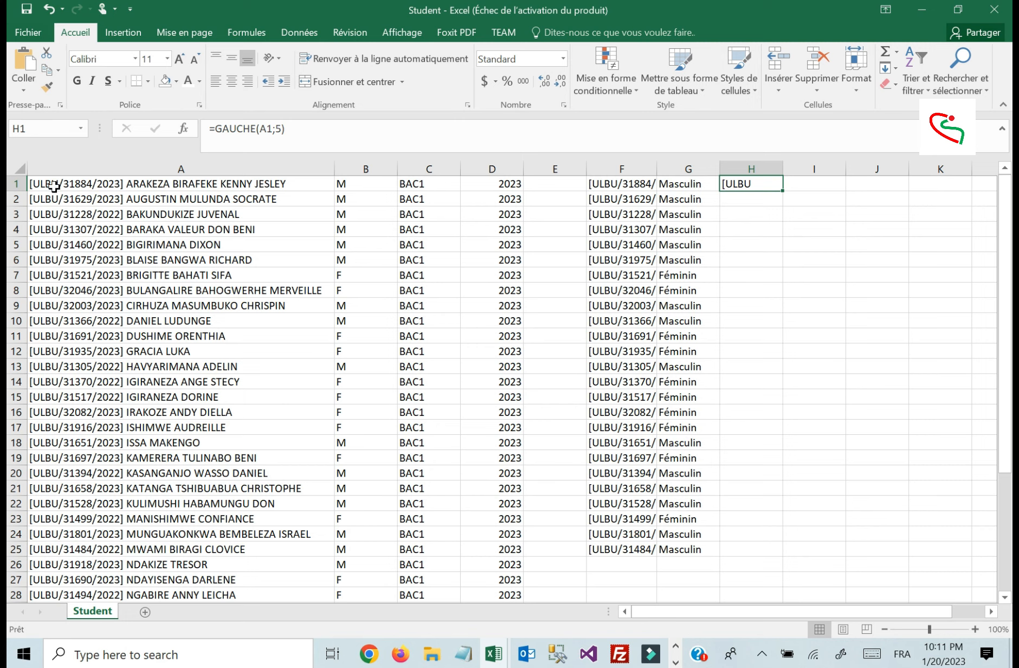
click(81, 185)
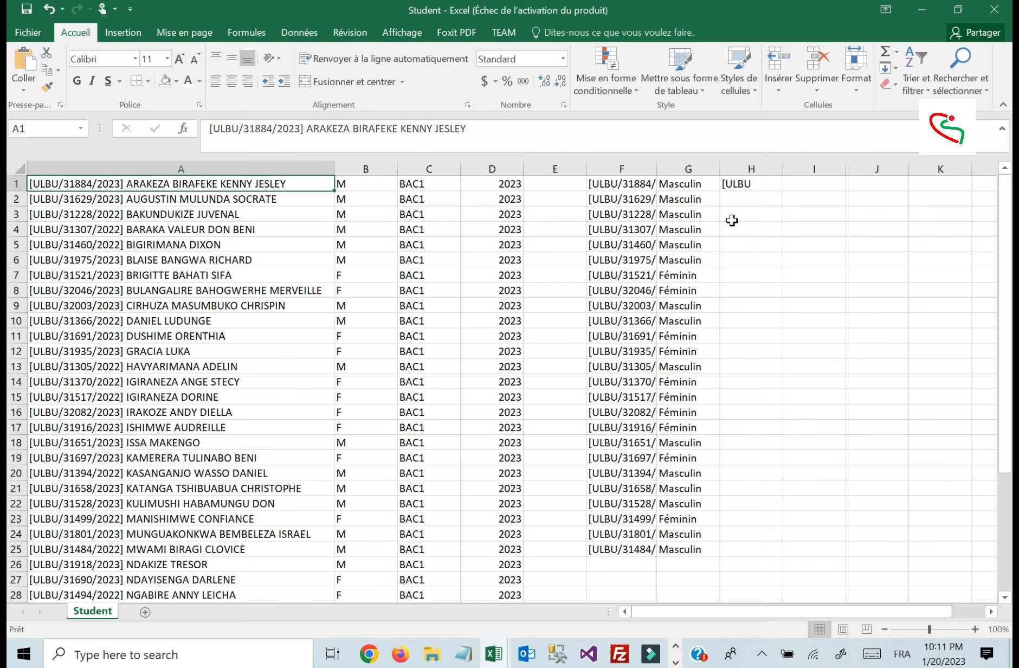
click(753, 183)
drag(782, 189, 783, 554)
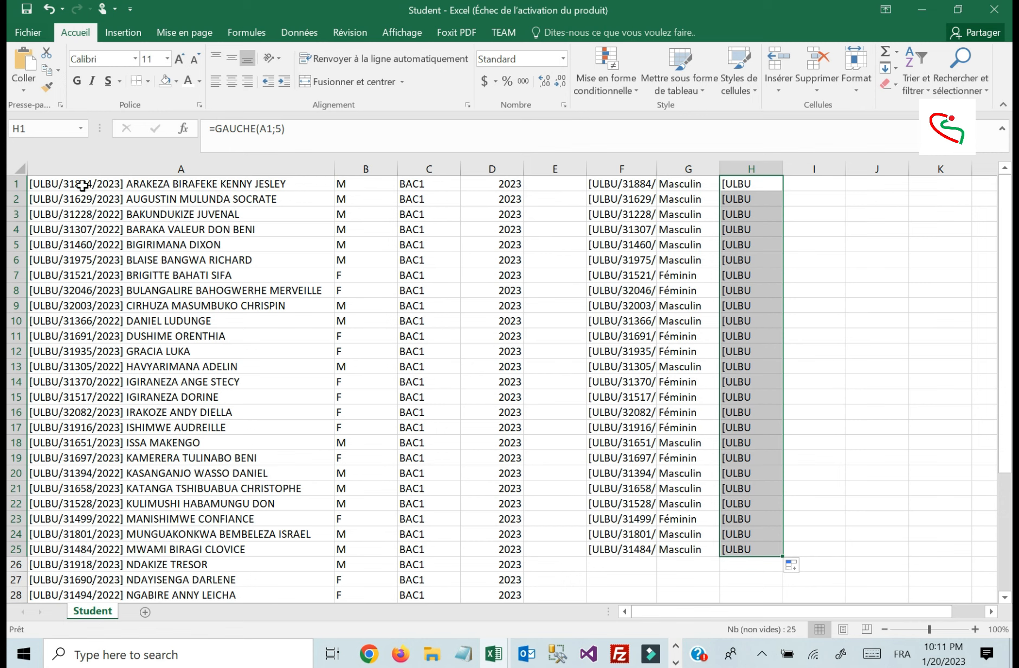
drag(82, 184, 79, 515)
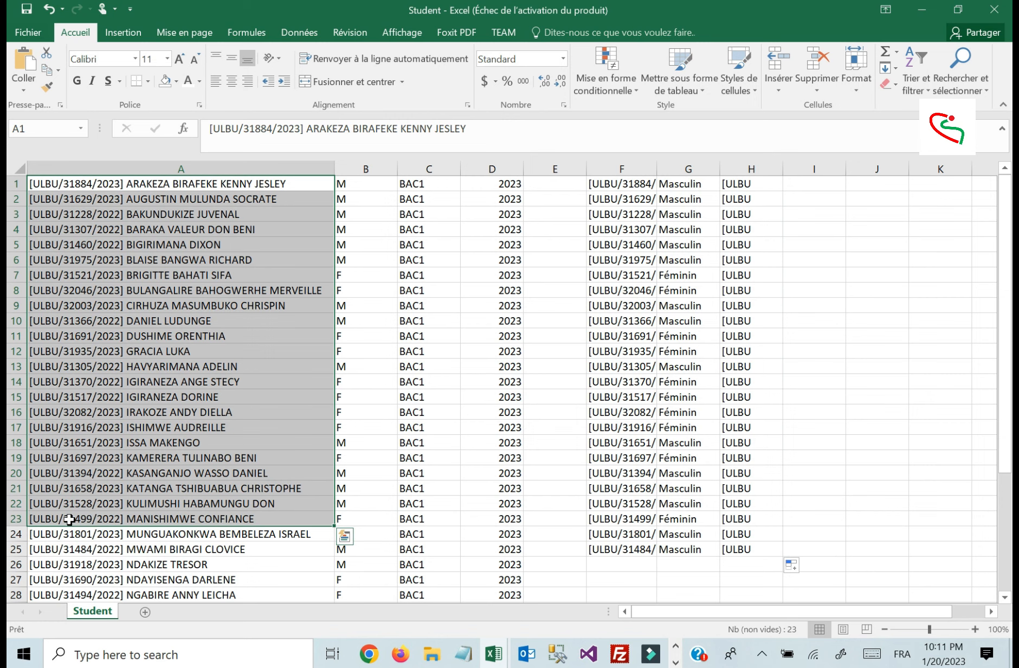
click(752, 188)
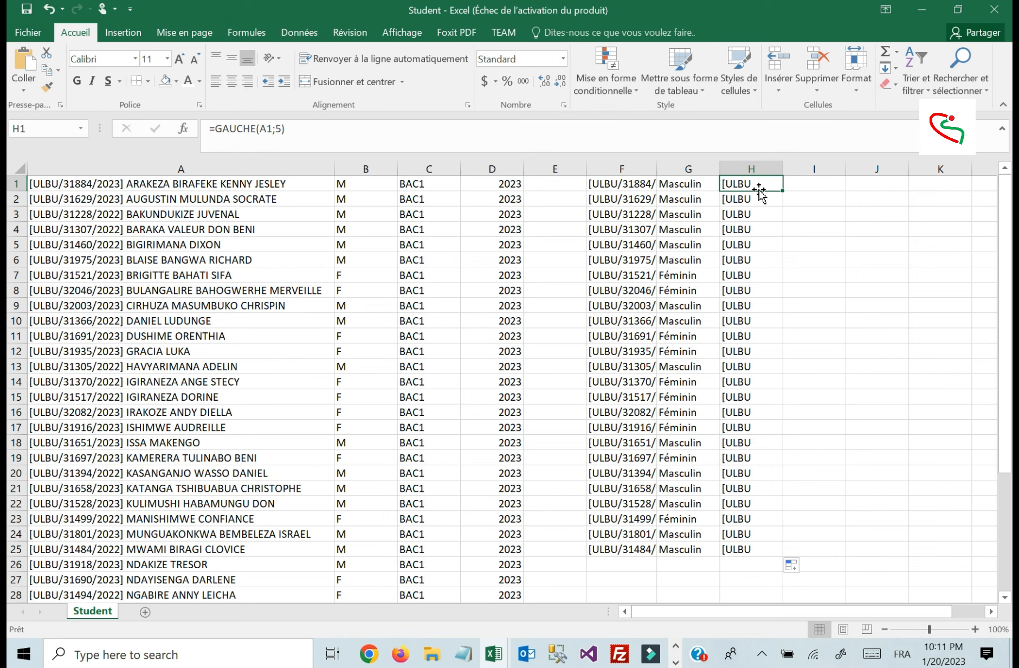
- Extract the last five characters of A1 into cell I1 with the formula =DROITE(A1;5)
click(815, 188)
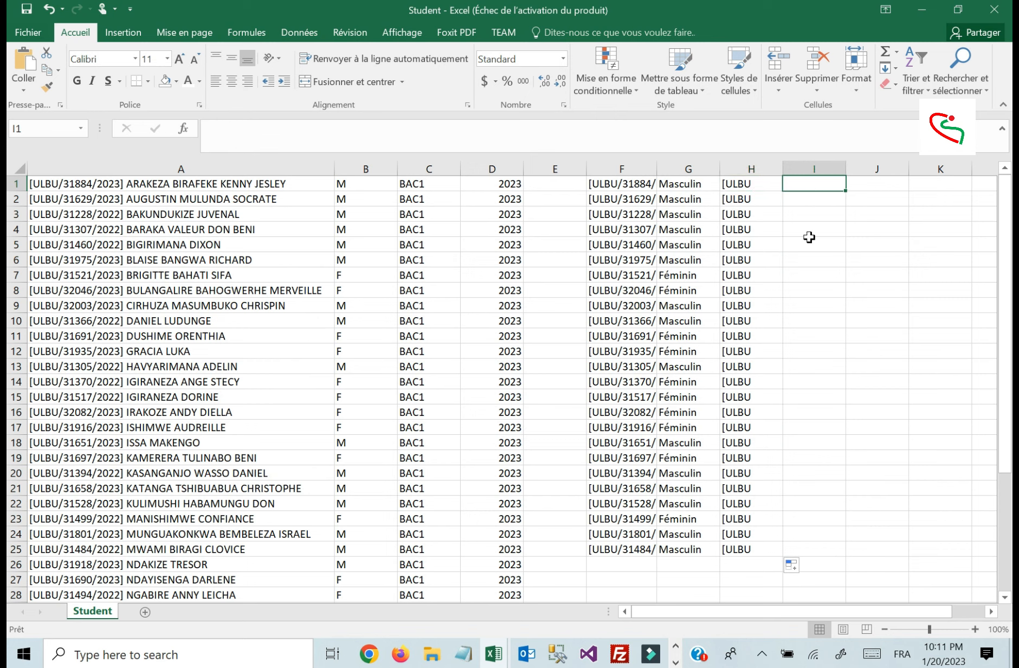
text(=droi)
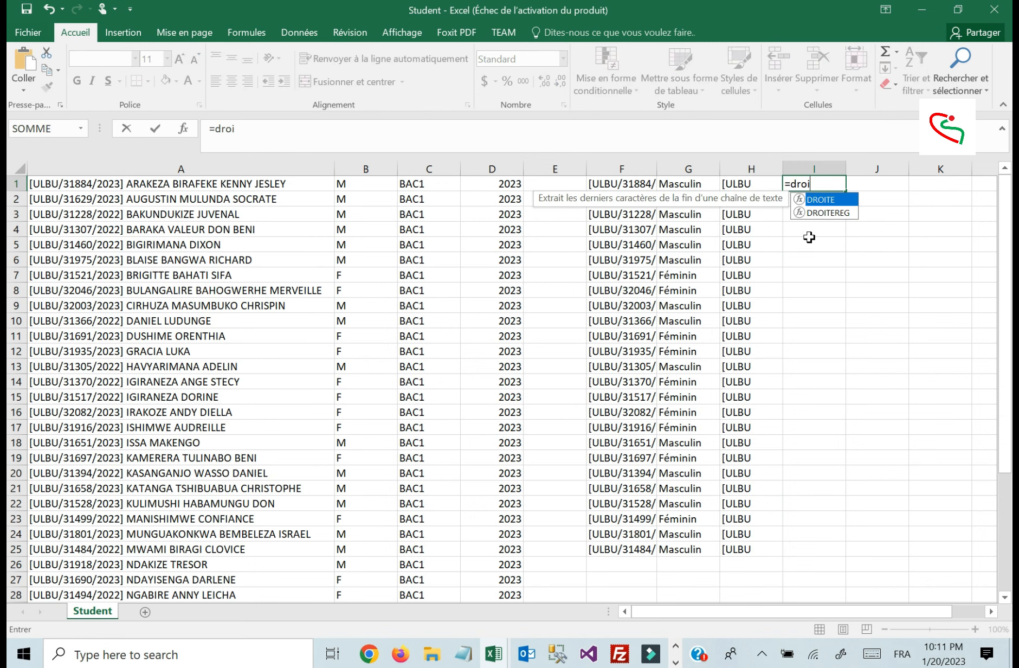
key(Tab)
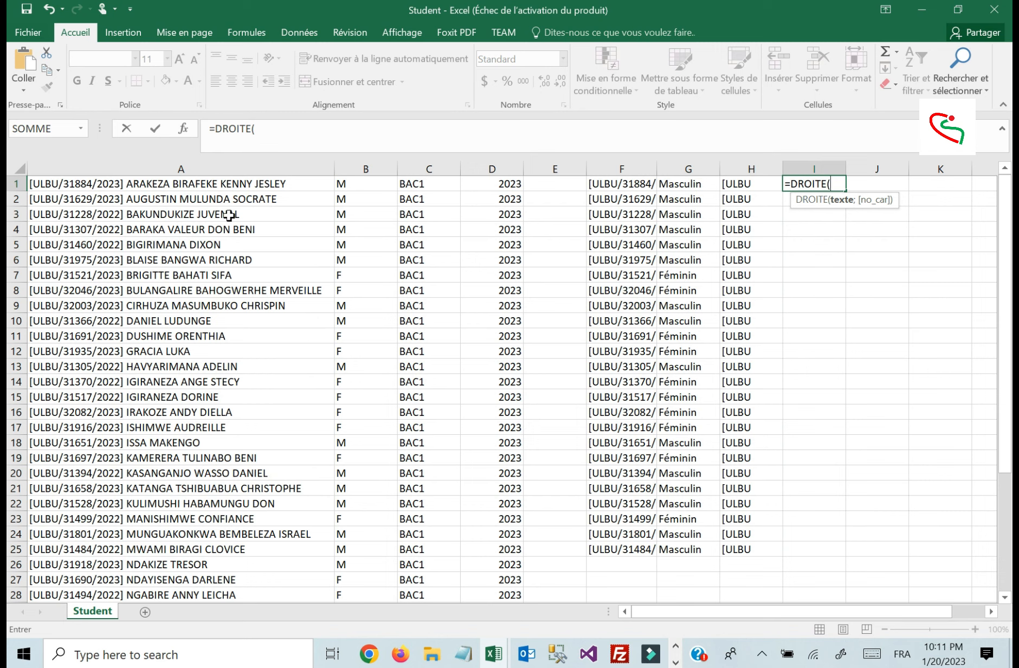
click(225, 184)
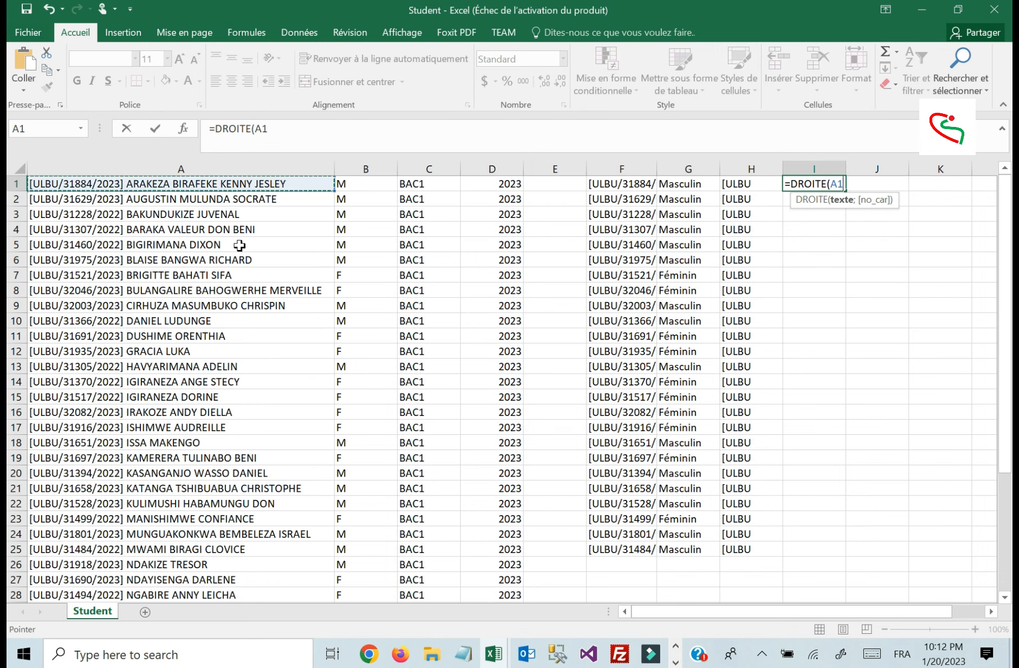
text(;)
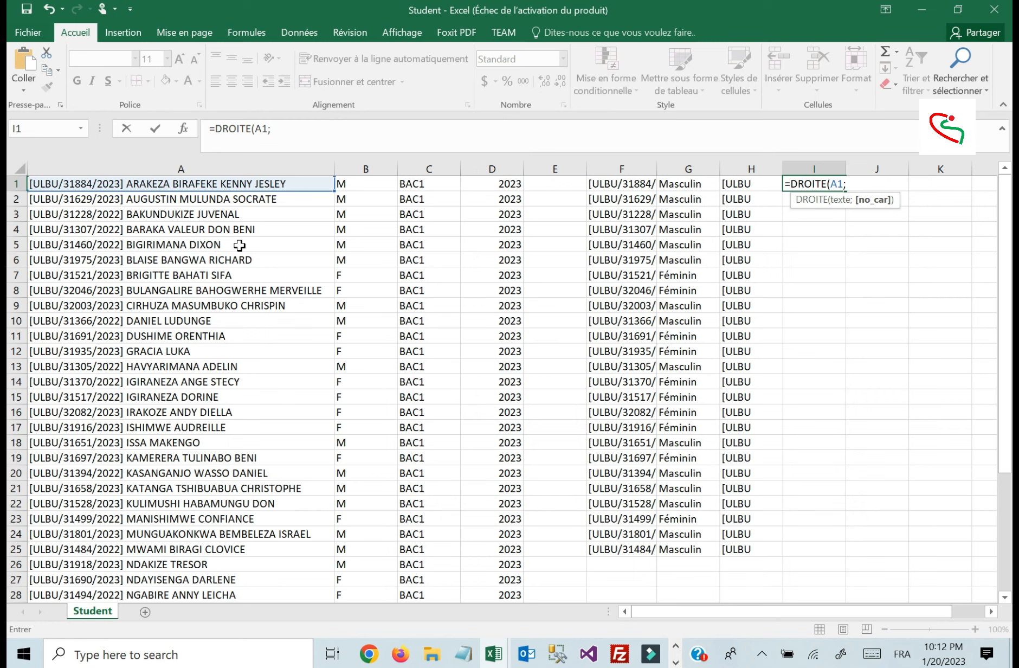
text(5))
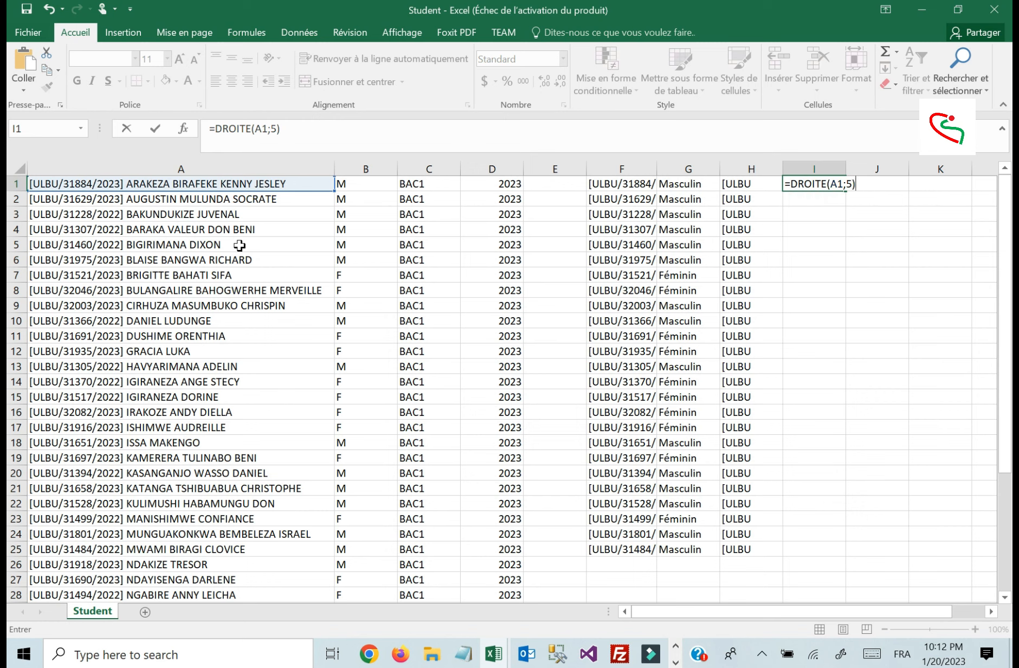
key(Return)
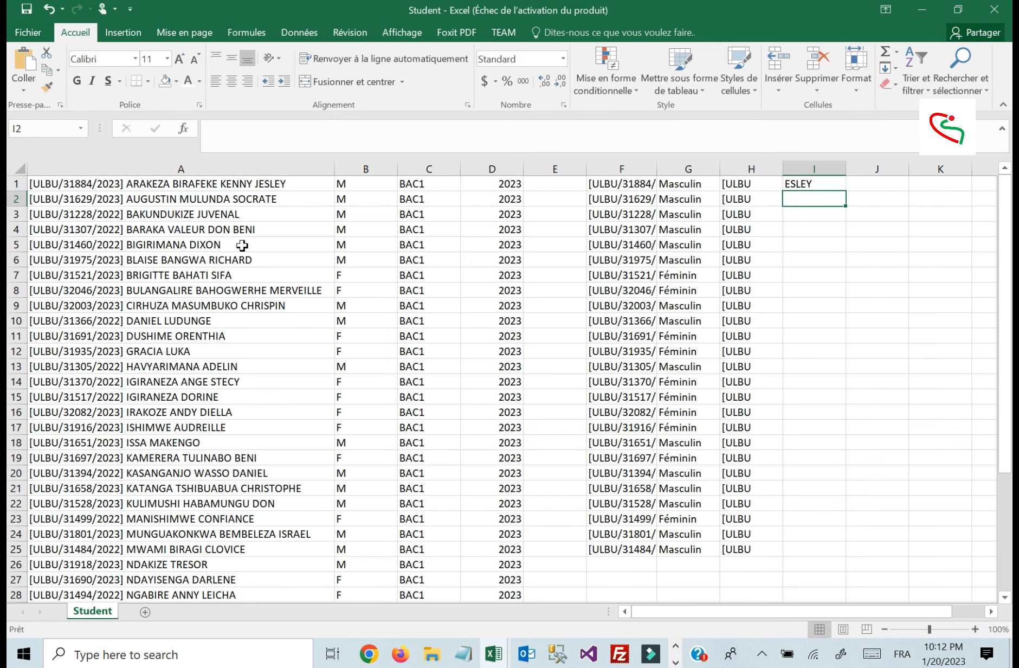
- Fill the DROITE formula from I1 down to I24
click(839, 185)
drag(845, 189, 834, 548)
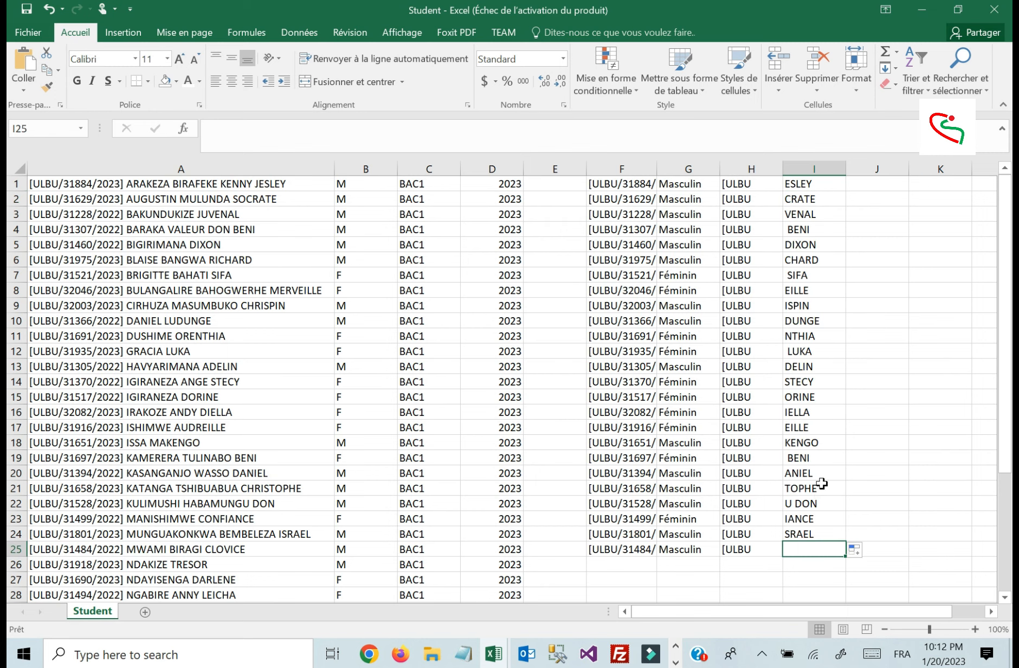
click(816, 533)
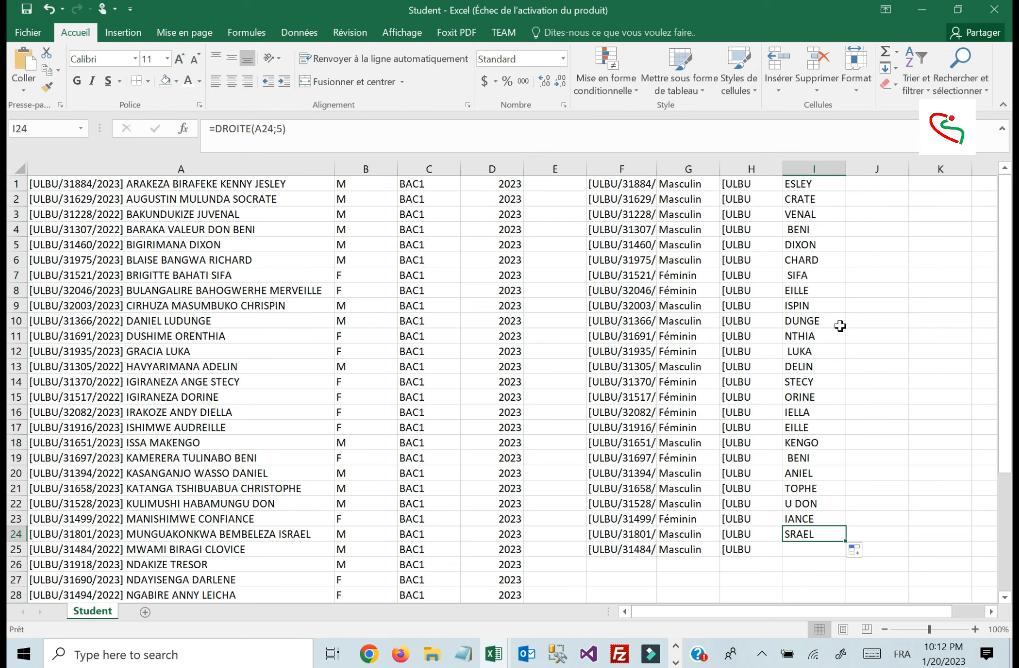
- Extract five characters of A1, starting at the seventh, into cell J1 with the formula =STXT(A1;7;5)
click(873, 186)
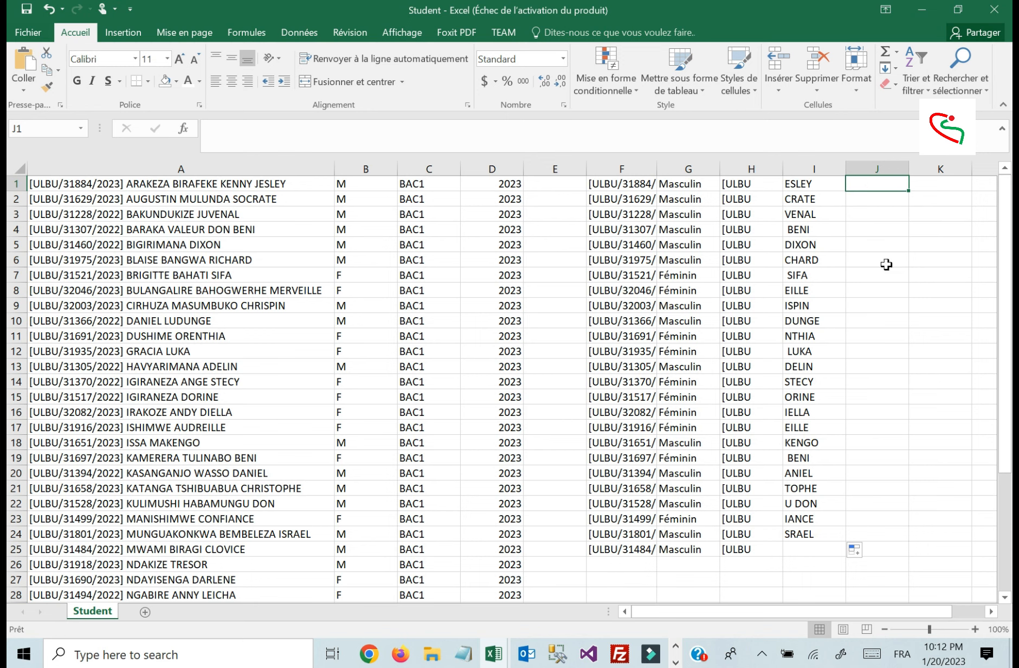
text(stx)
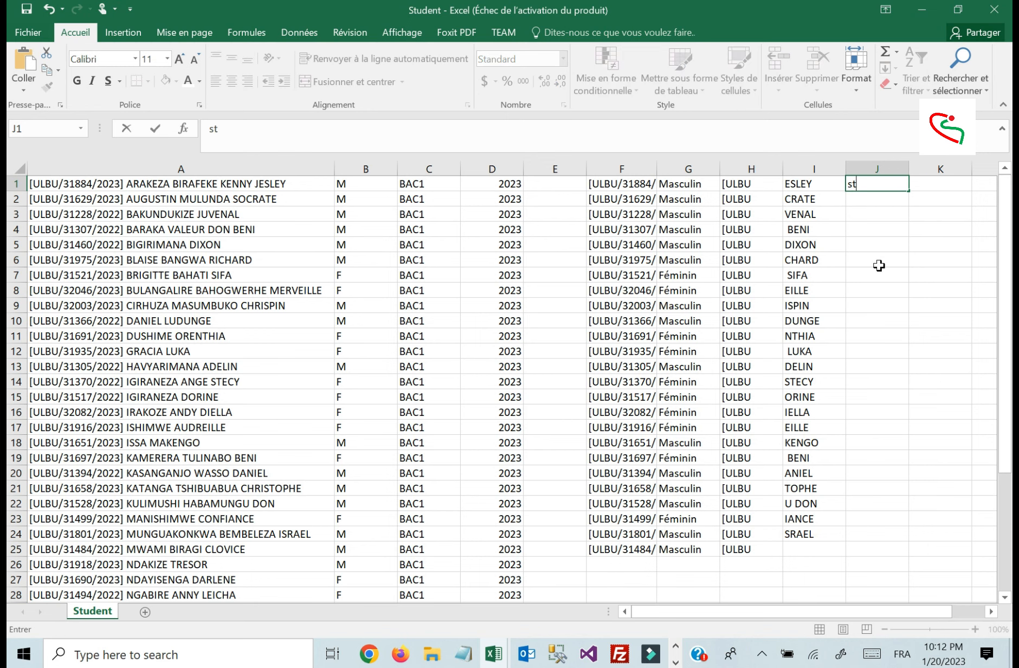
key(BackSpace)
key(BackSpace)
key(BackSpace)
text(=)
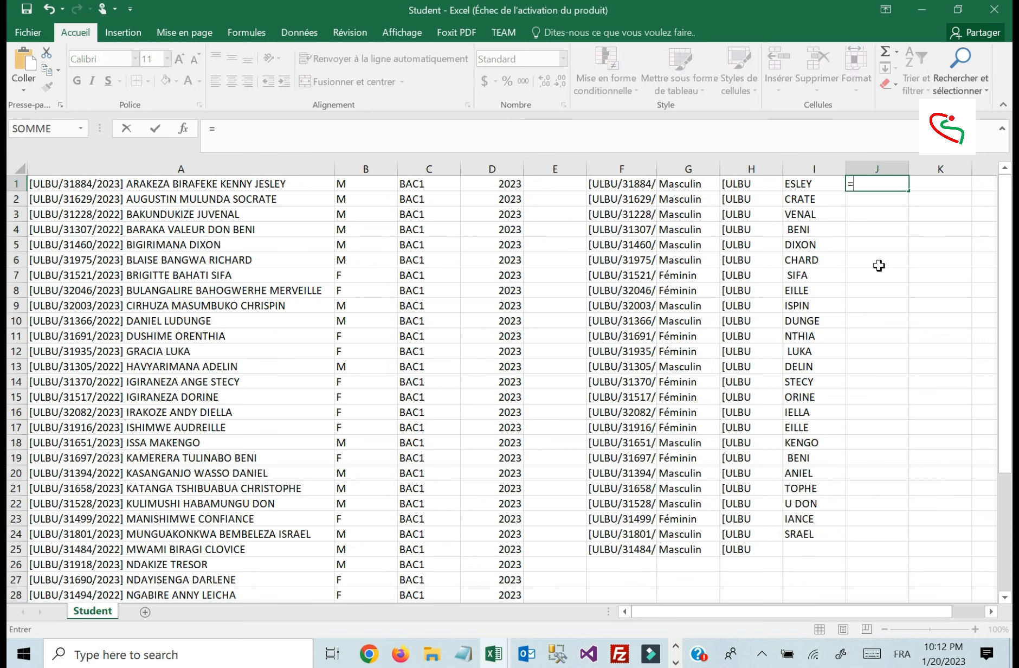
text(st)
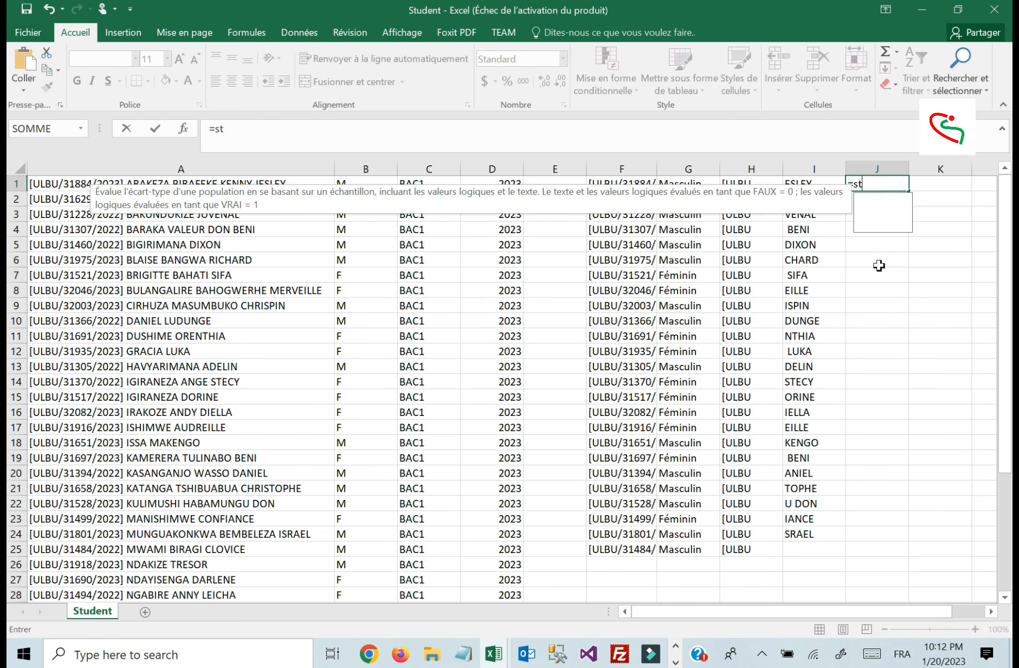
text(xt()
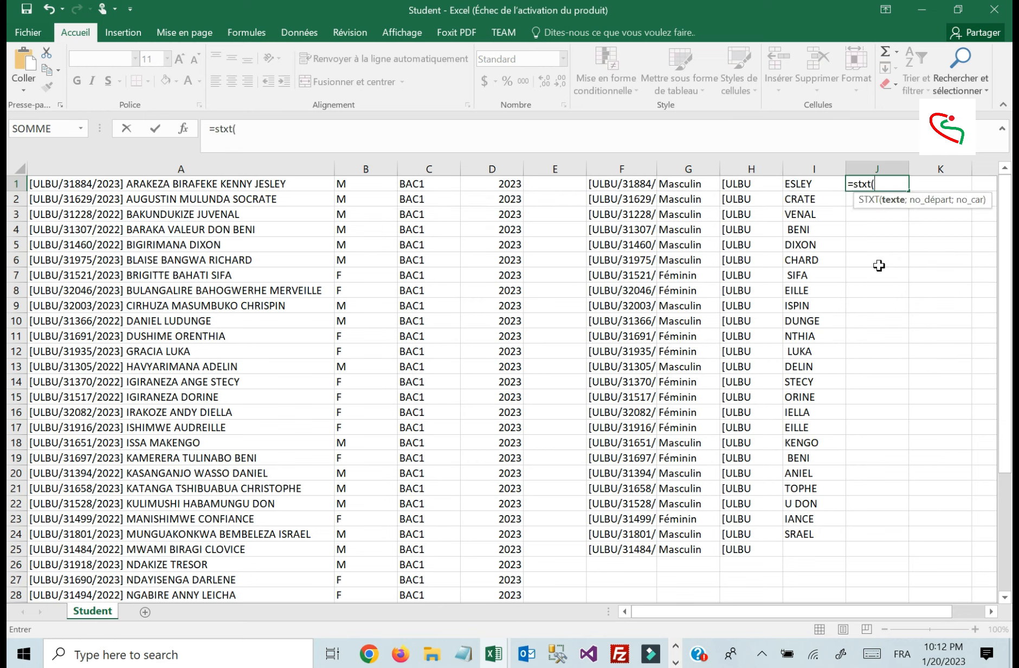
click(182, 187)
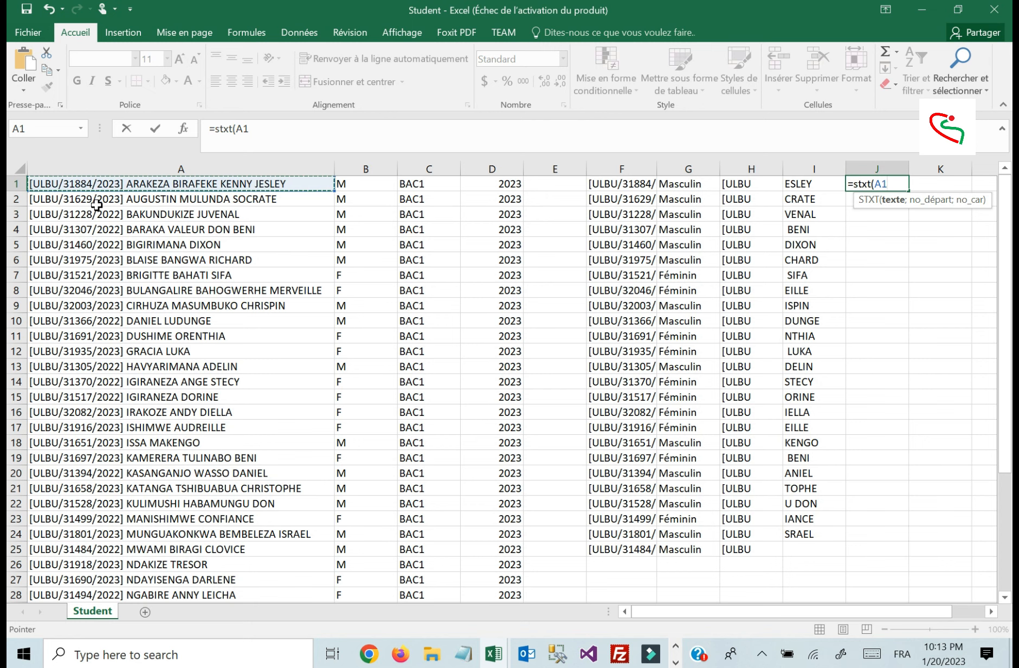
text(;)
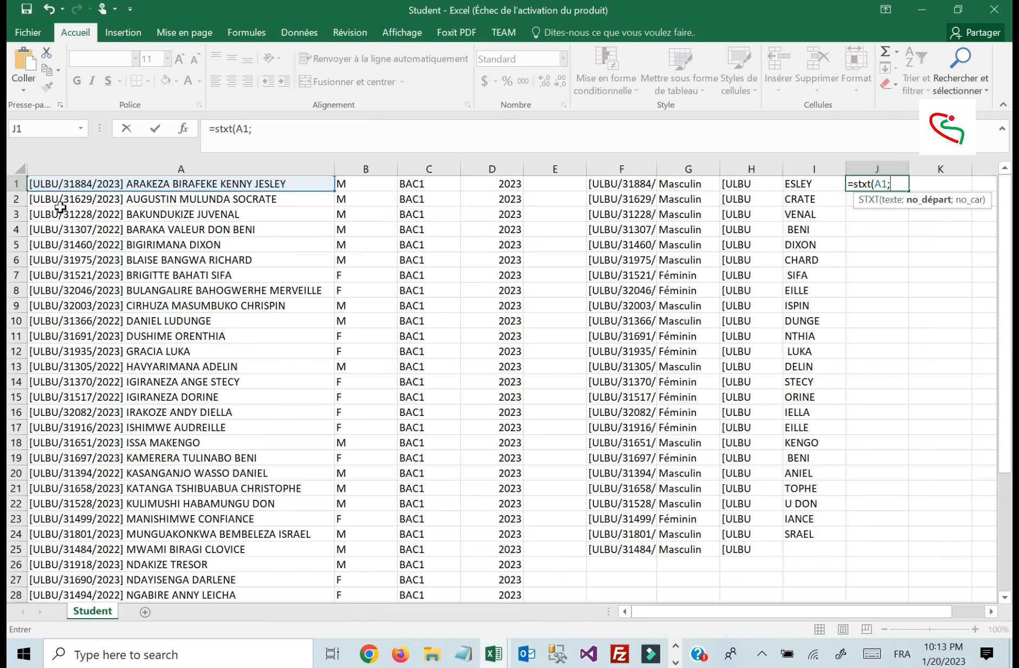
text(7;5)
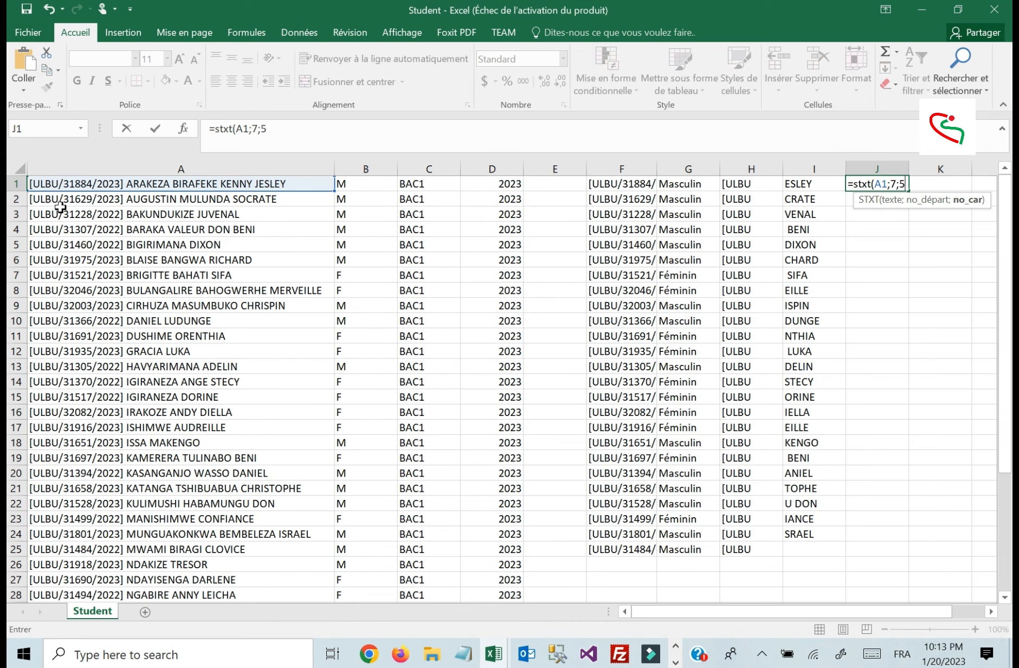
text())
key(Return)
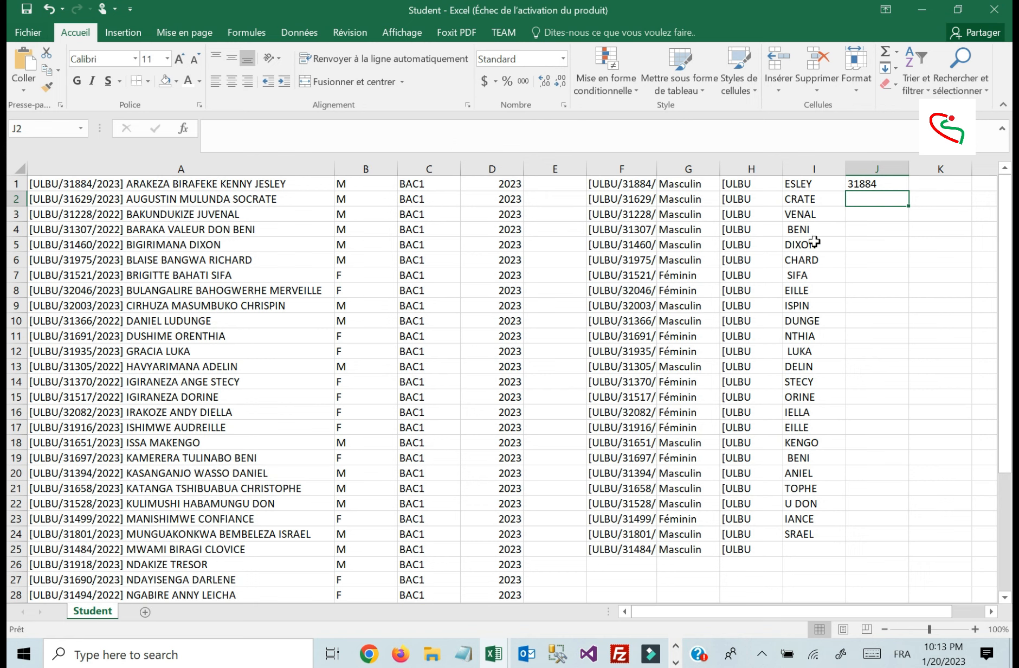
- Fill the STXT formula from J1 down to J24 and compare the extracted numbers with the source text in column A
click(867, 185)
drag(909, 191, 900, 541)
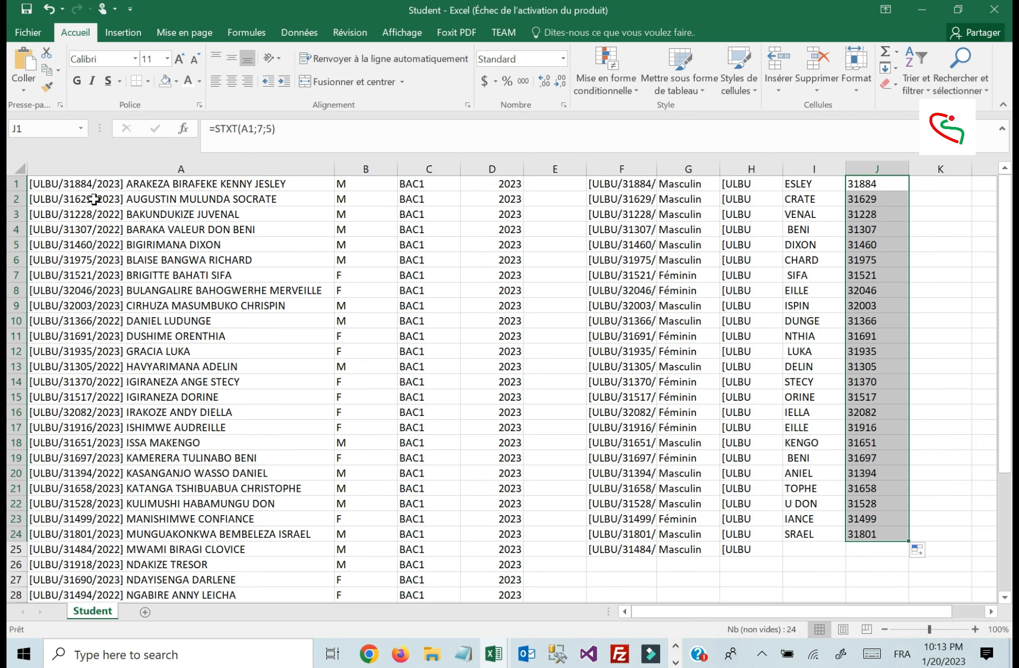
click(106, 183)
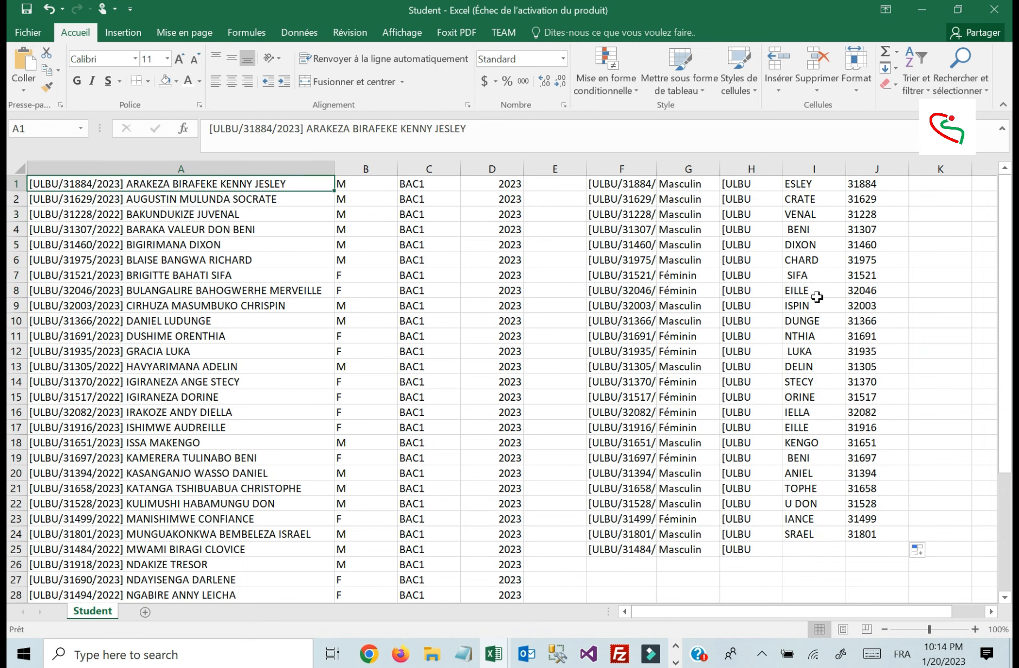
drag(893, 184, 882, 530)
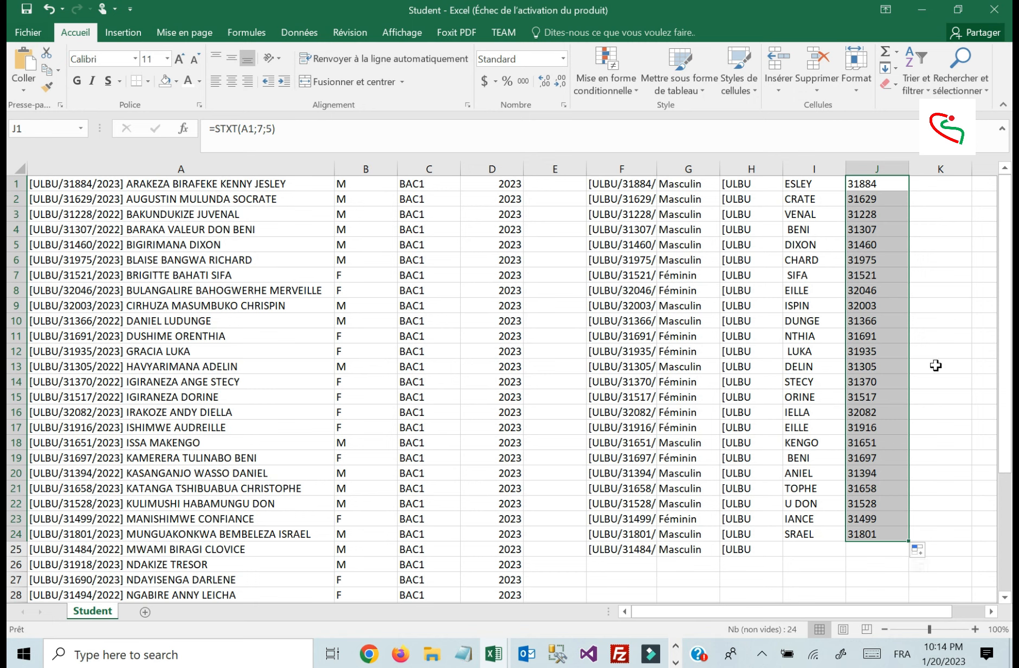
- Count the characters of A1 in cell K1 with the formula =NBCAR(A1)
click(923, 184)
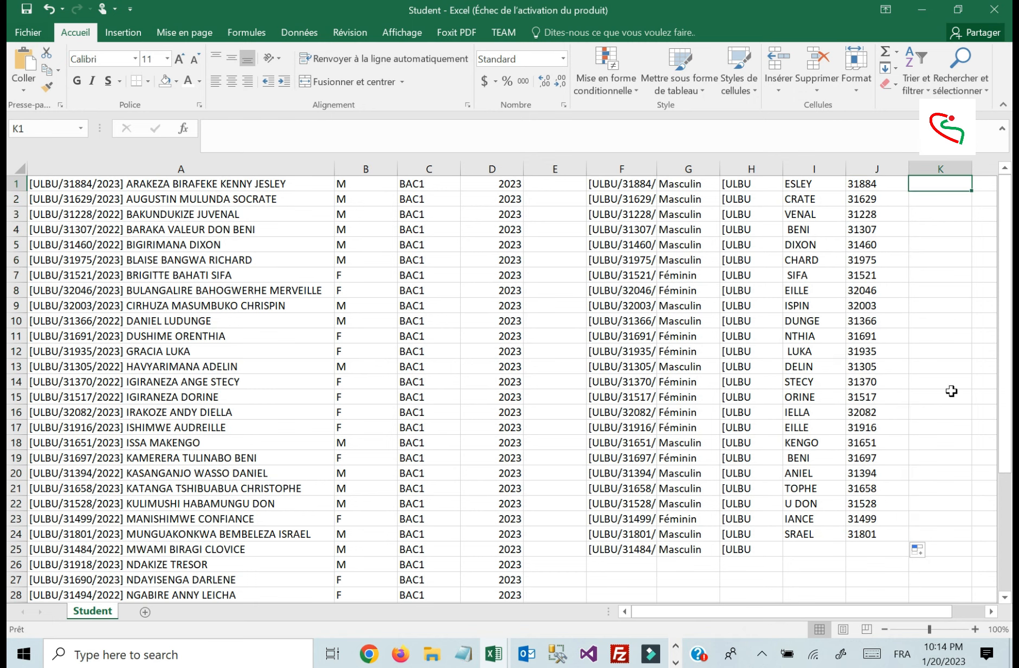
text(=)
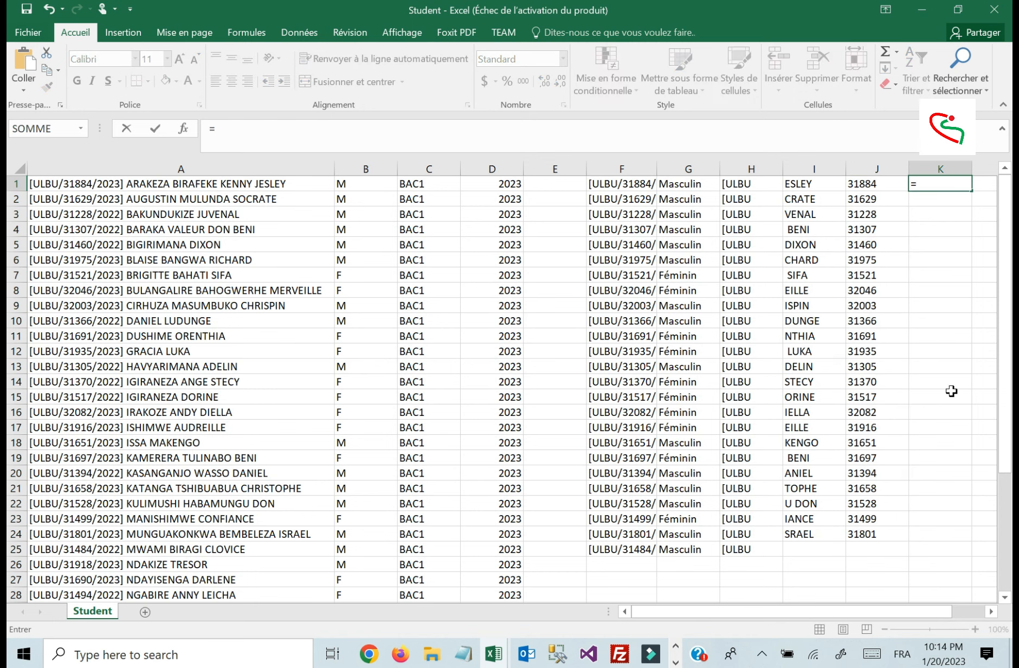
text(n)
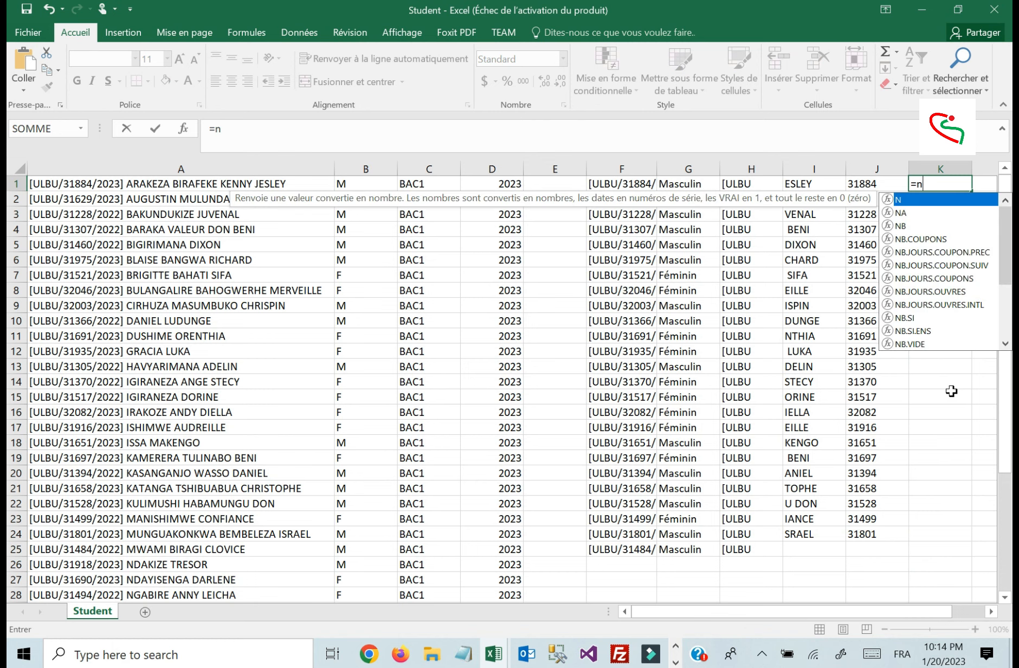
text(bc)
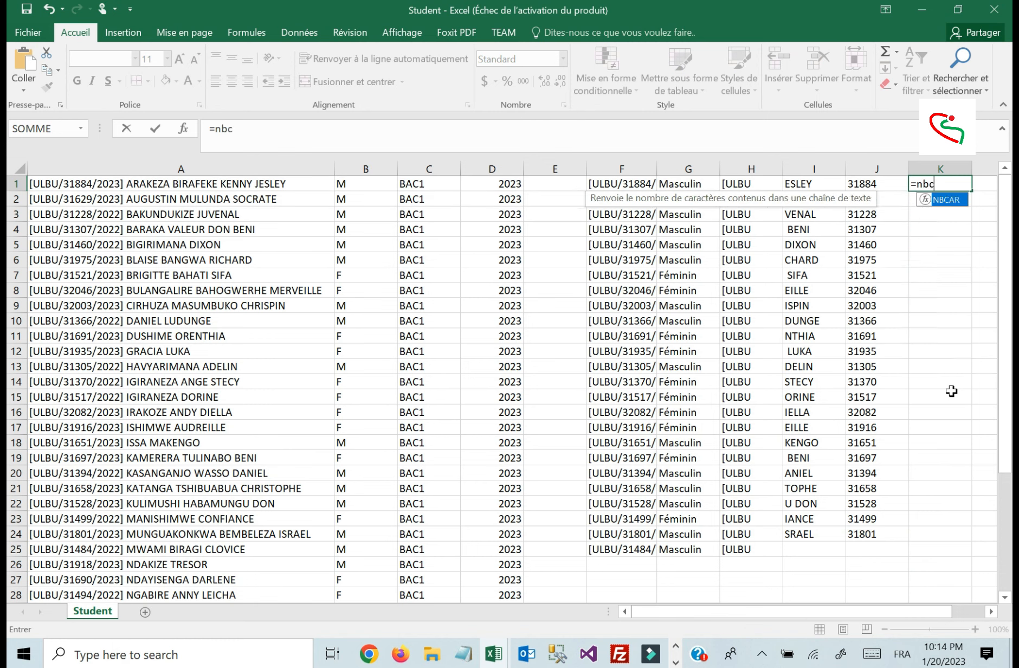
key(Tab)
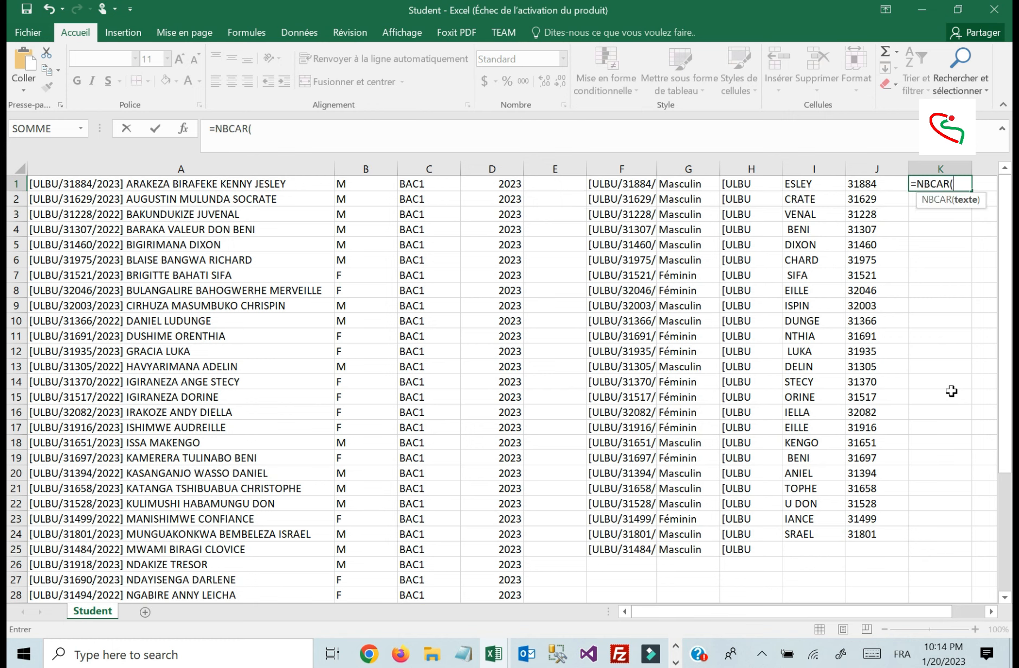
click(220, 183)
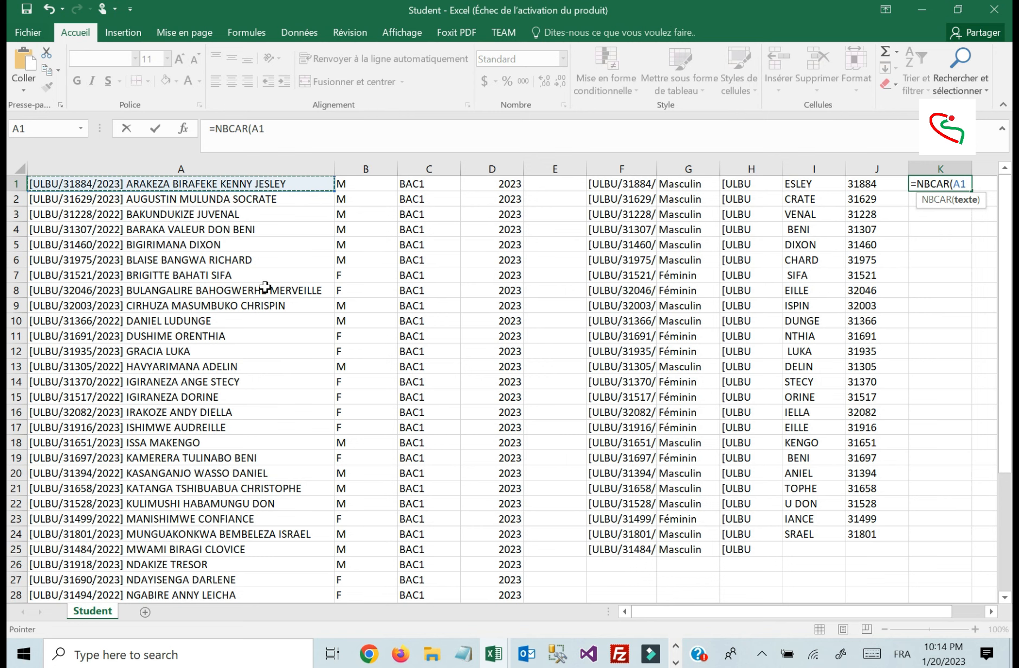
text())
key(Return)
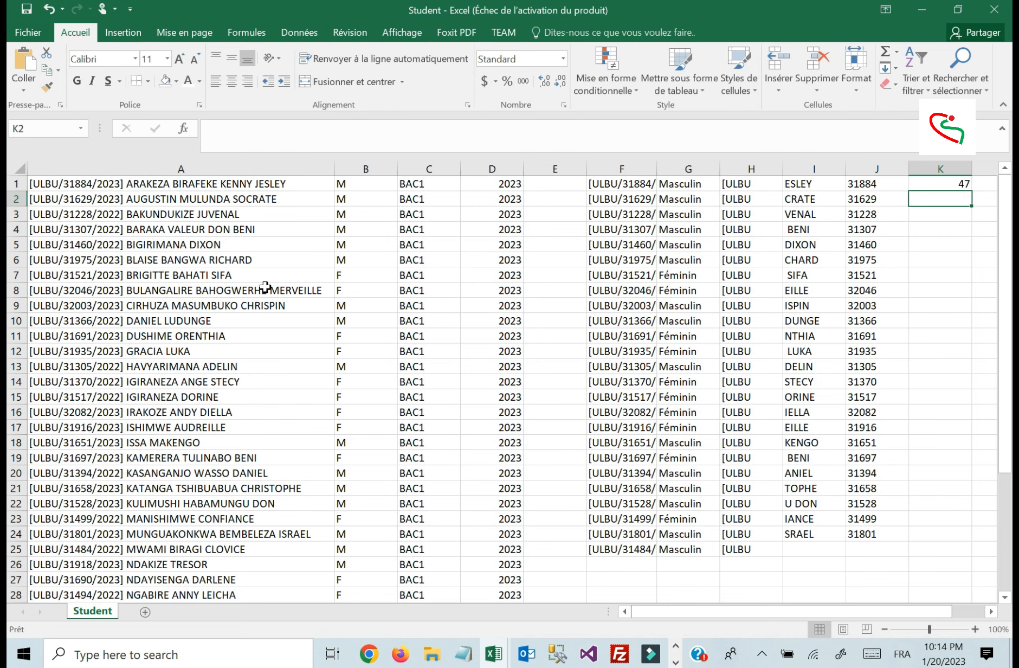
- Fill the NBCAR formula from K1 down to K24 and select A1 to compare its text with the count
click(937, 184)
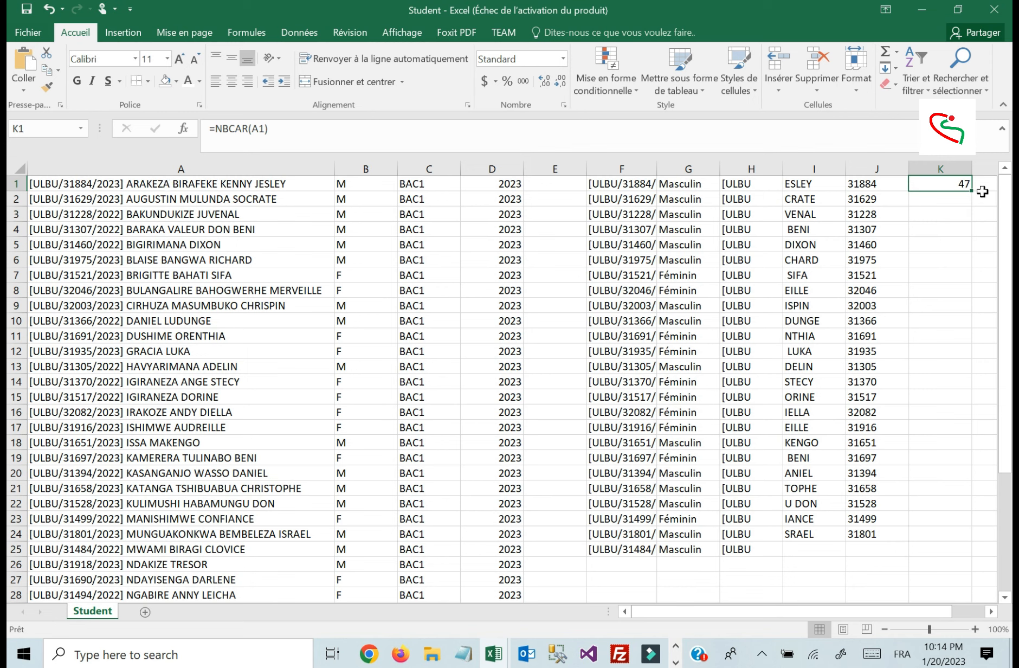
drag(971, 190, 948, 552)
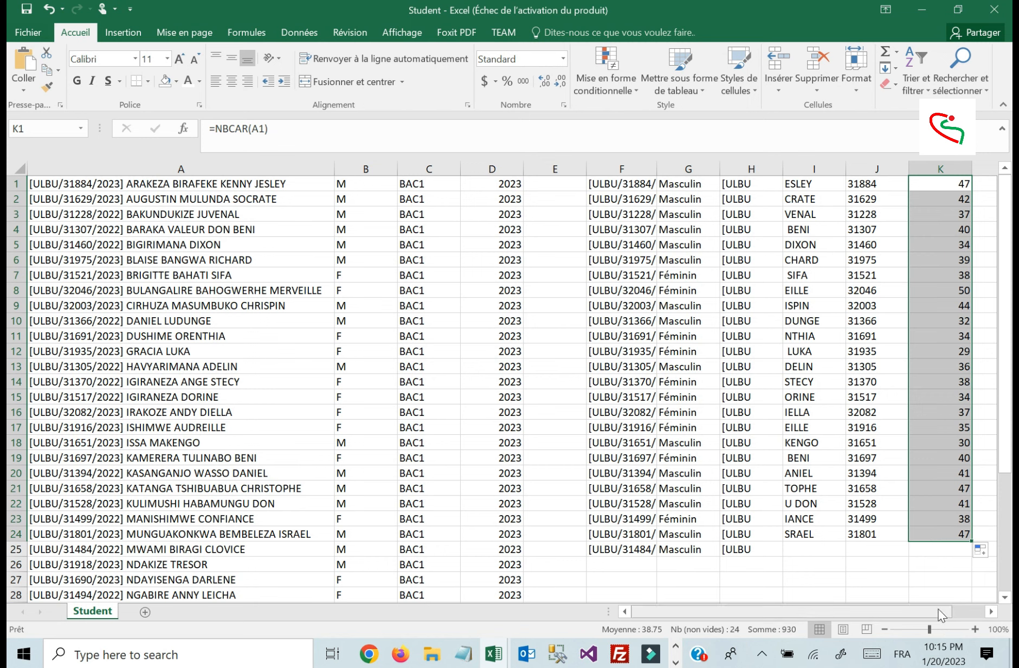
mouse_move(941, 614)
mouse_down()
mouse_move(955, 610)
mouse_move(934, 617)
mouse_up()
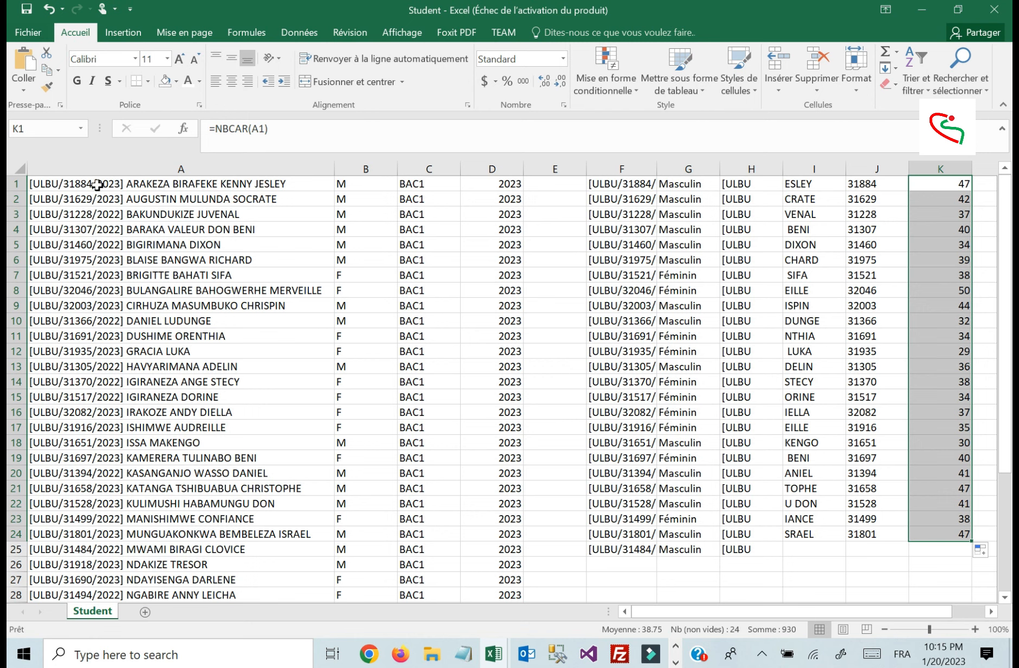
click(37, 187)
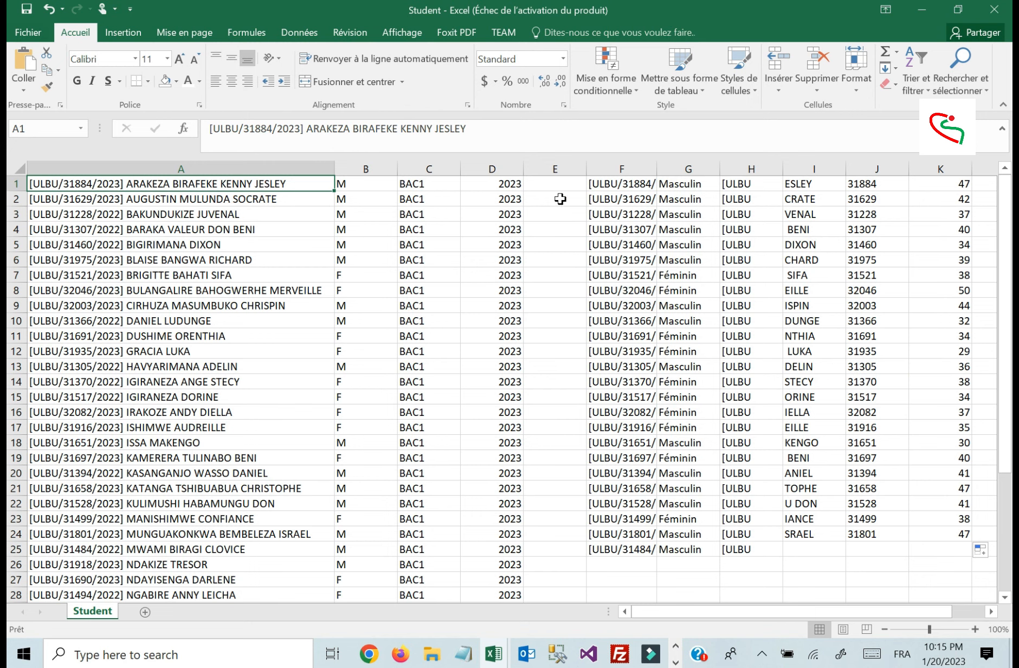
- Narrow columns C, D, E and K, making column E about 42 pixels wide
drag(587, 168, 545, 168)
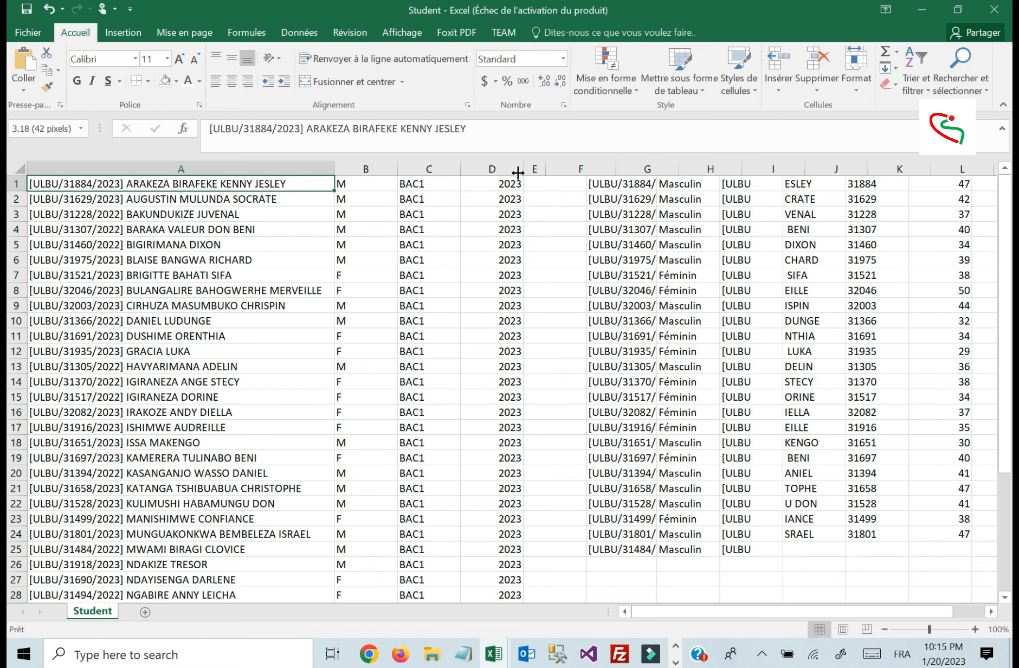
drag(460, 168, 439, 168)
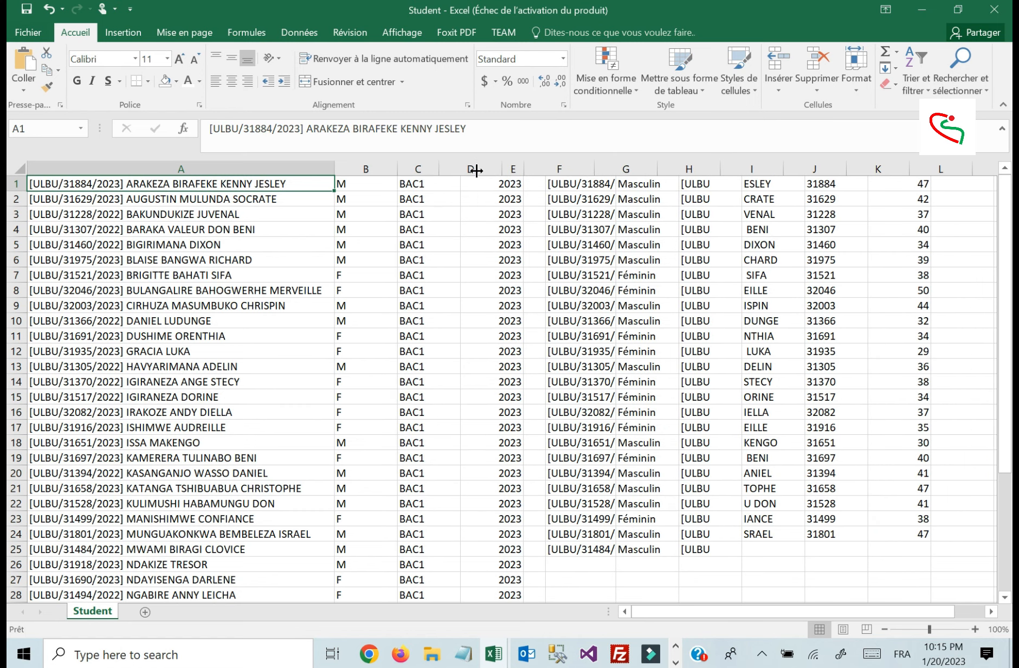
drag(501, 174, 479, 168)
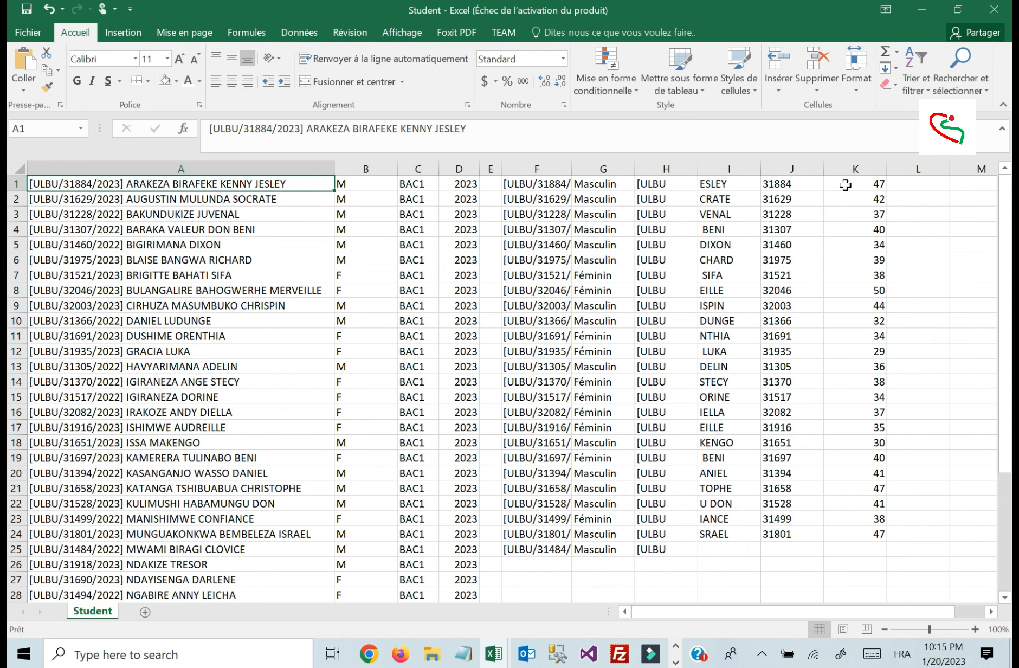
drag(885, 169, 860, 169)
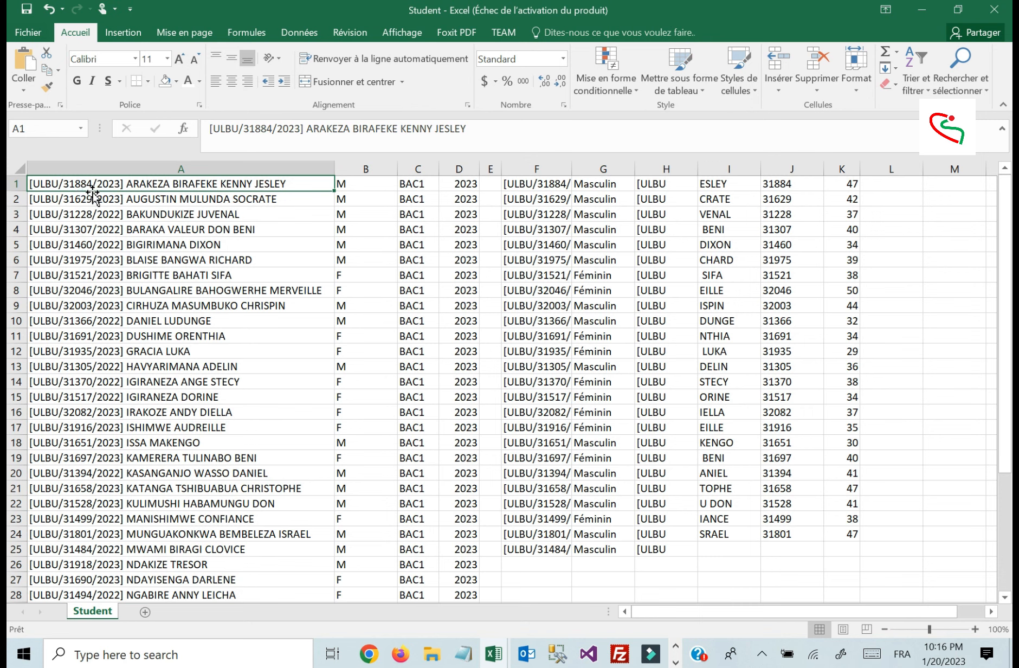
click(894, 184)
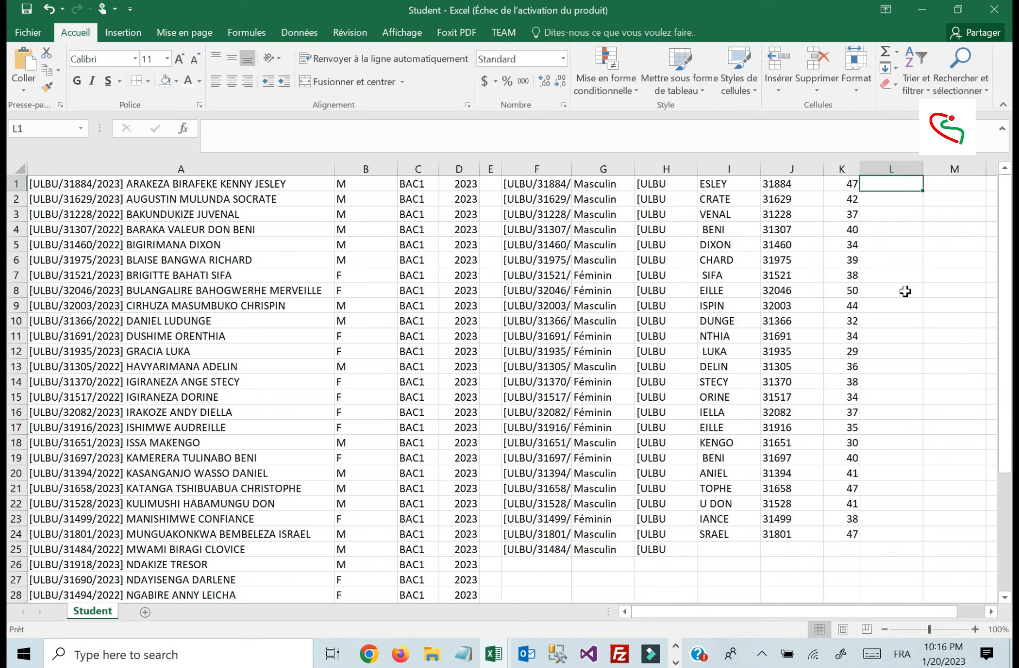
text(=)
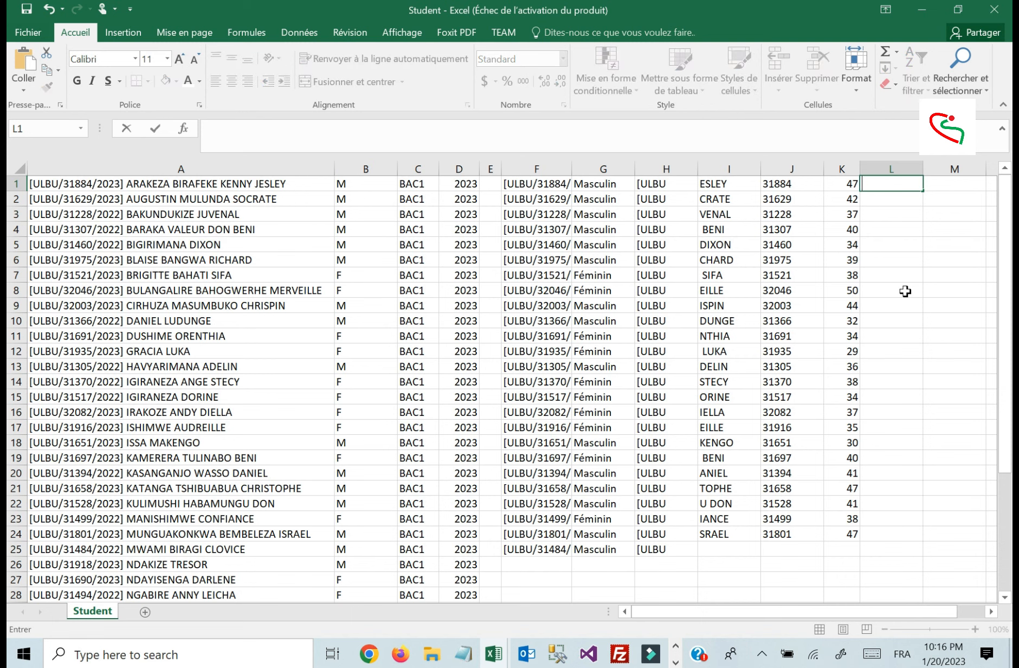
text(rech)
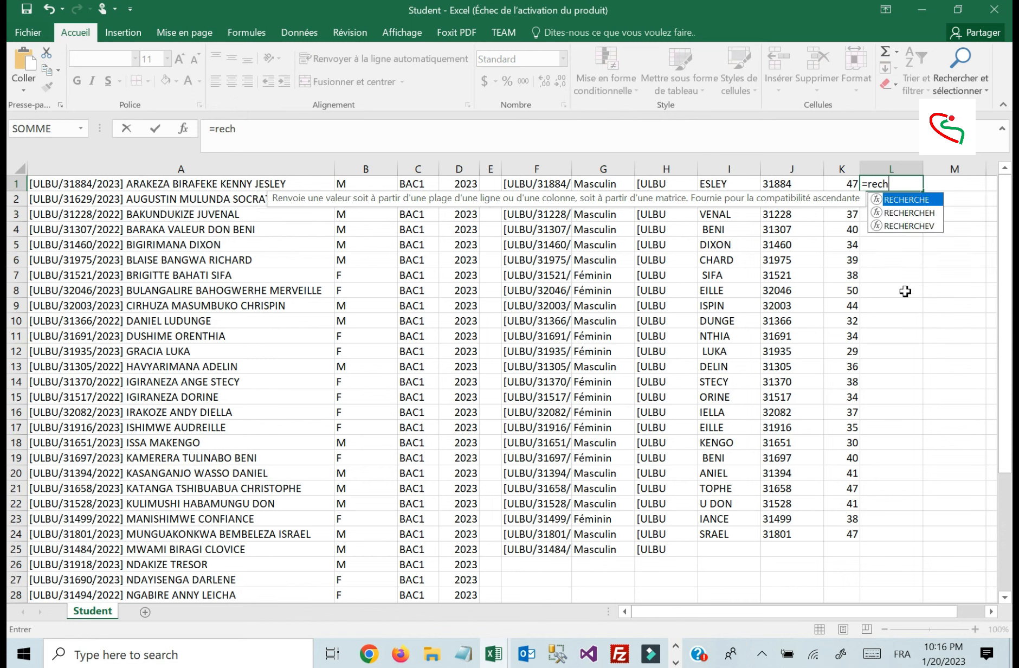
key(Tab)
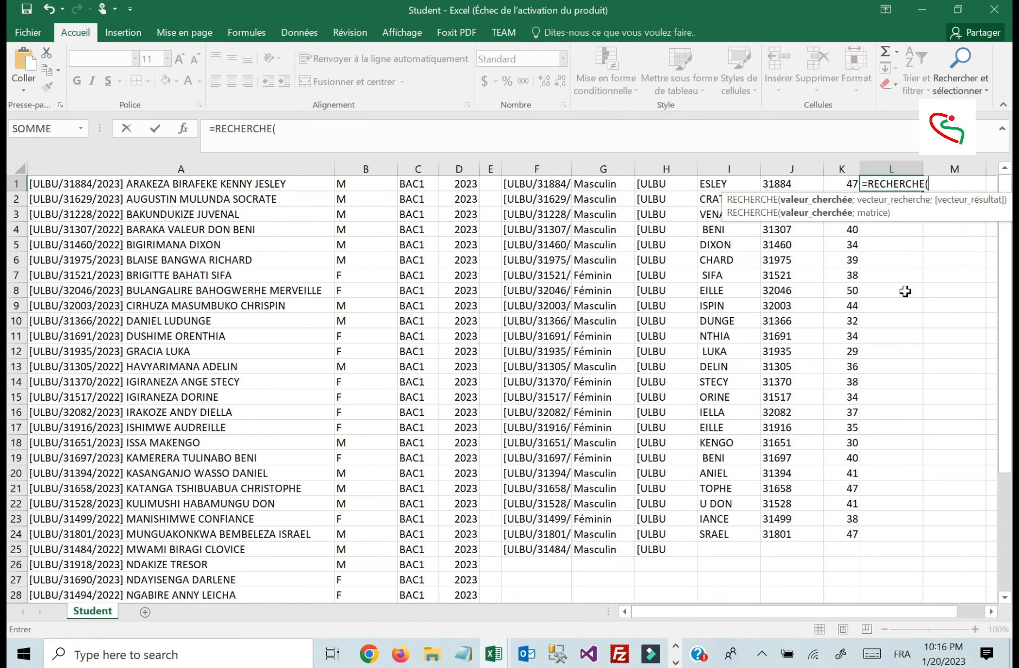
text("/";)
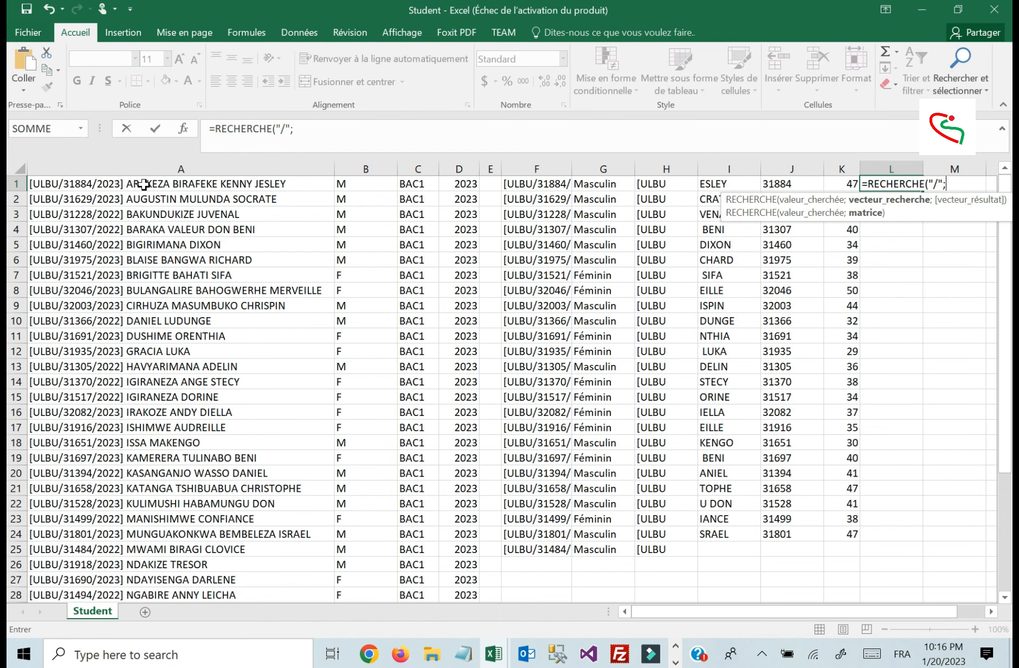
- Replace the unfinished formula in L1 with =CHERCHE("/";A1;1) to locate the slash in A1 from the first character
drag(947, 183, 868, 183)
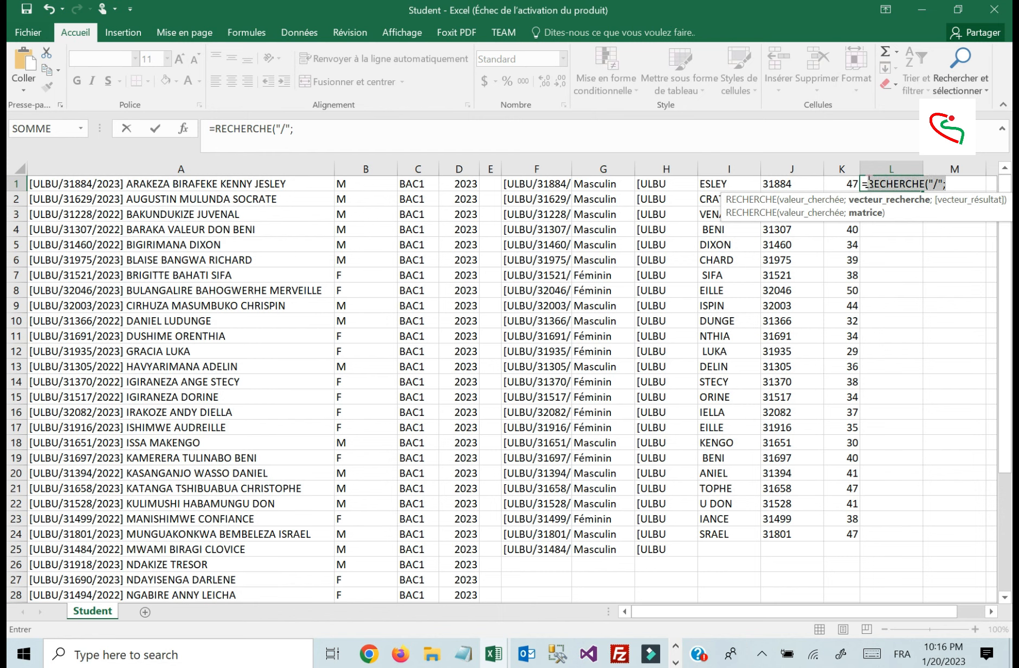
text(ch)
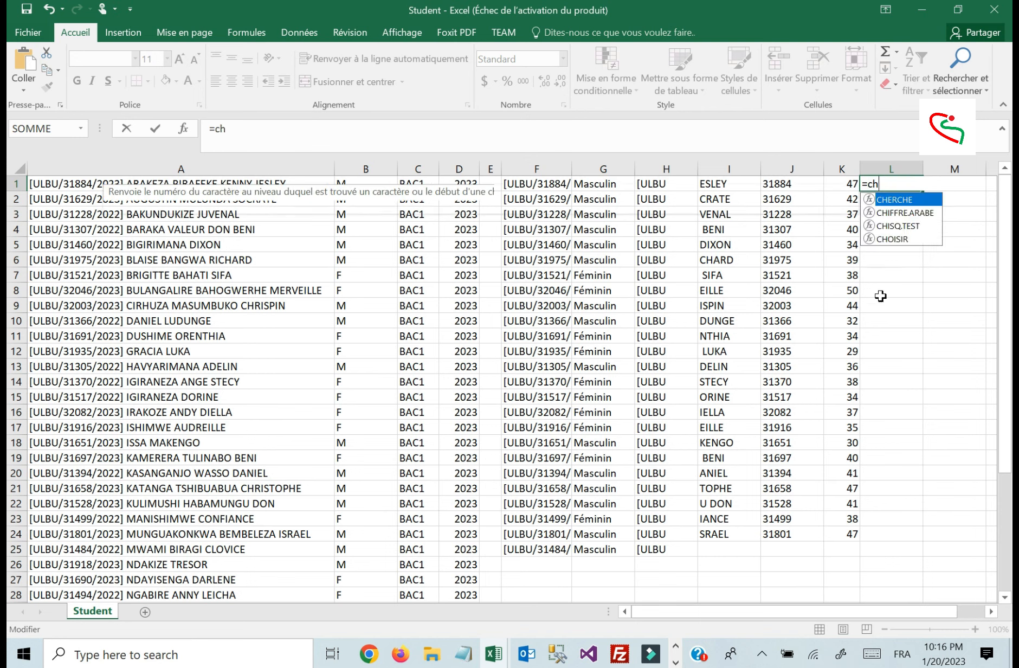
text(erch)
key(Tab)
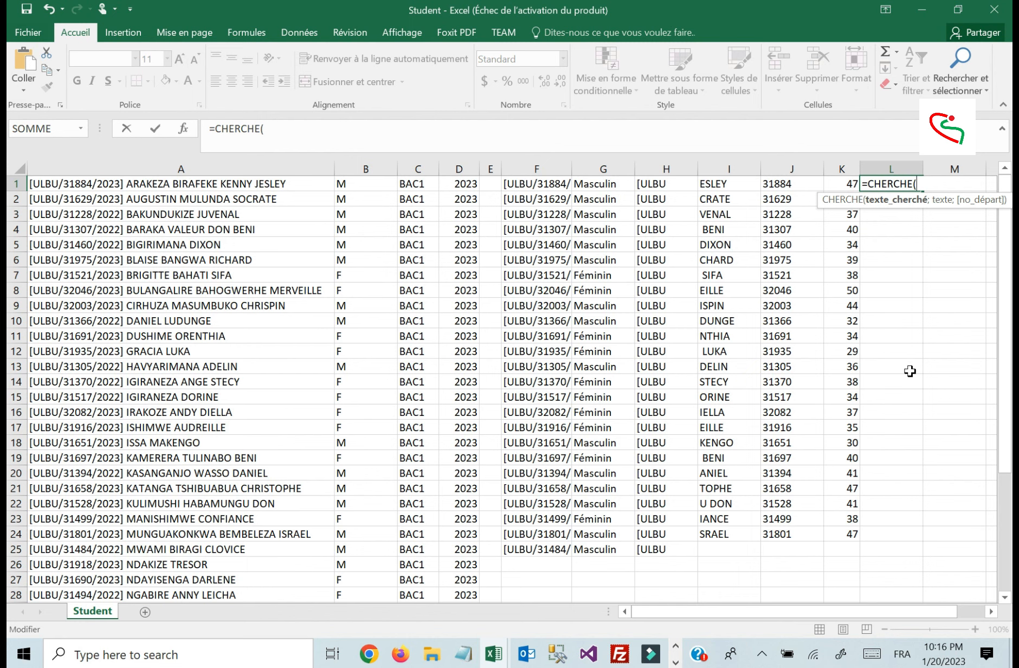
text("/";)
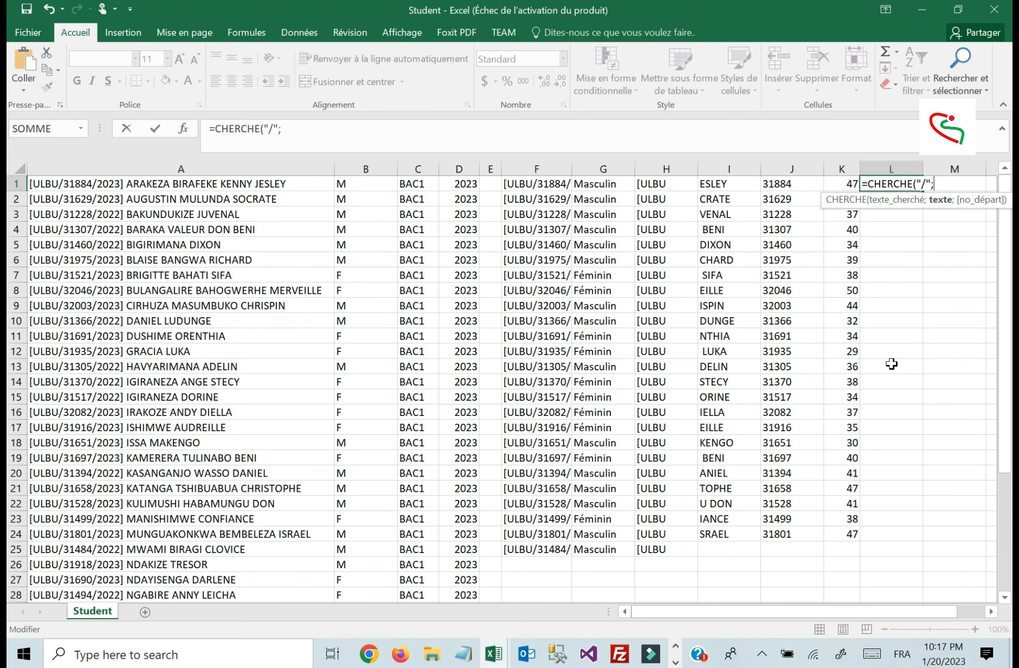
click(205, 184)
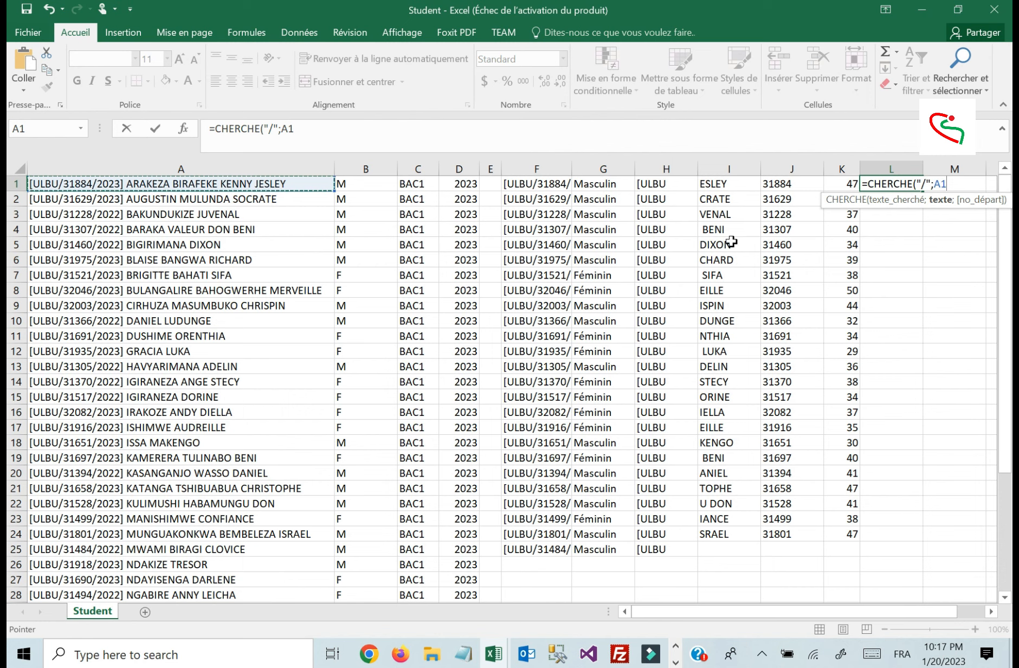
text(;)
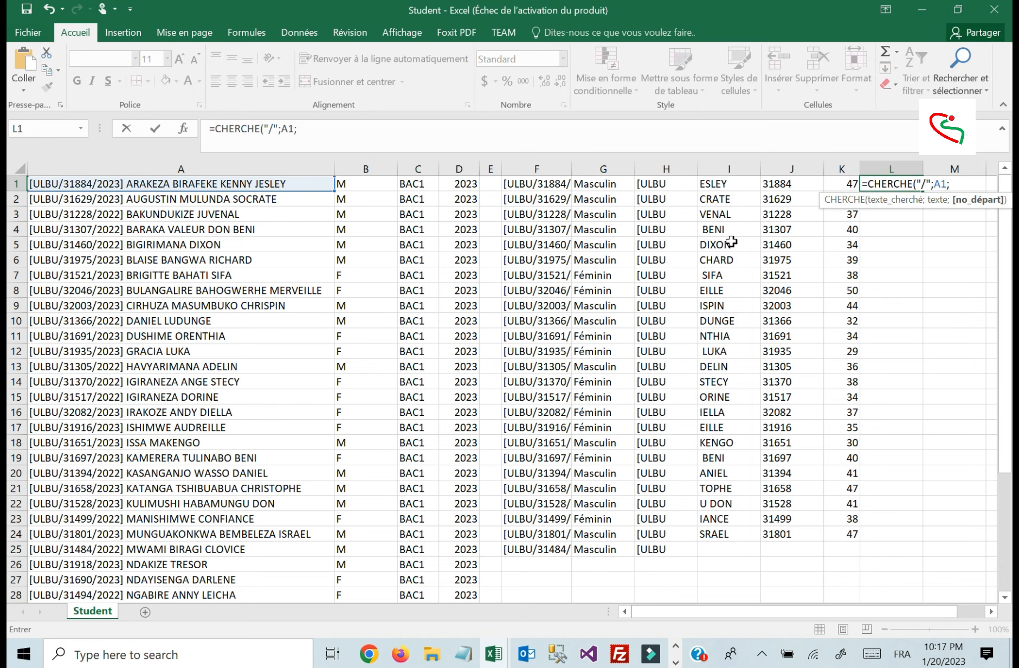
text(1))
key(Return)
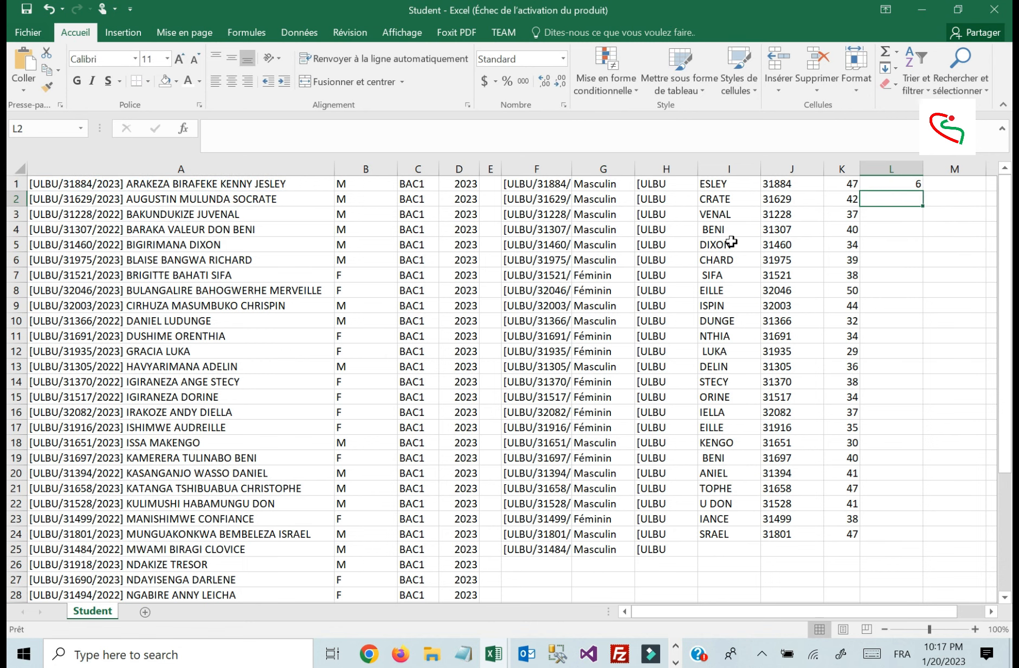
- Examine the searched-text argument of the CHERCHE formula in L1 without changing it
click(907, 183)
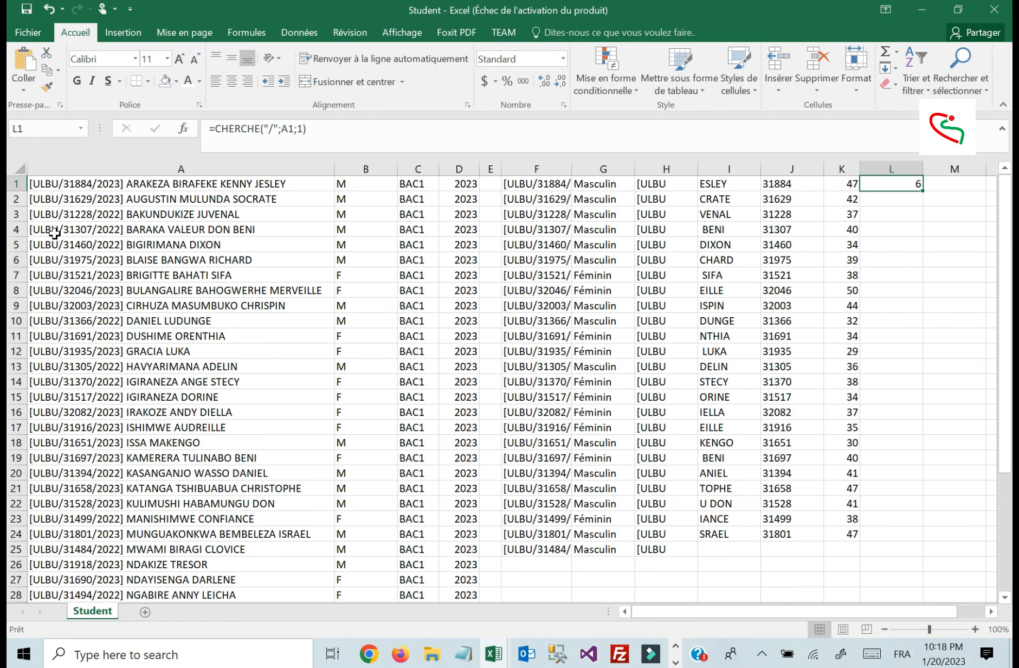
click(270, 126)
double_click(270, 128)
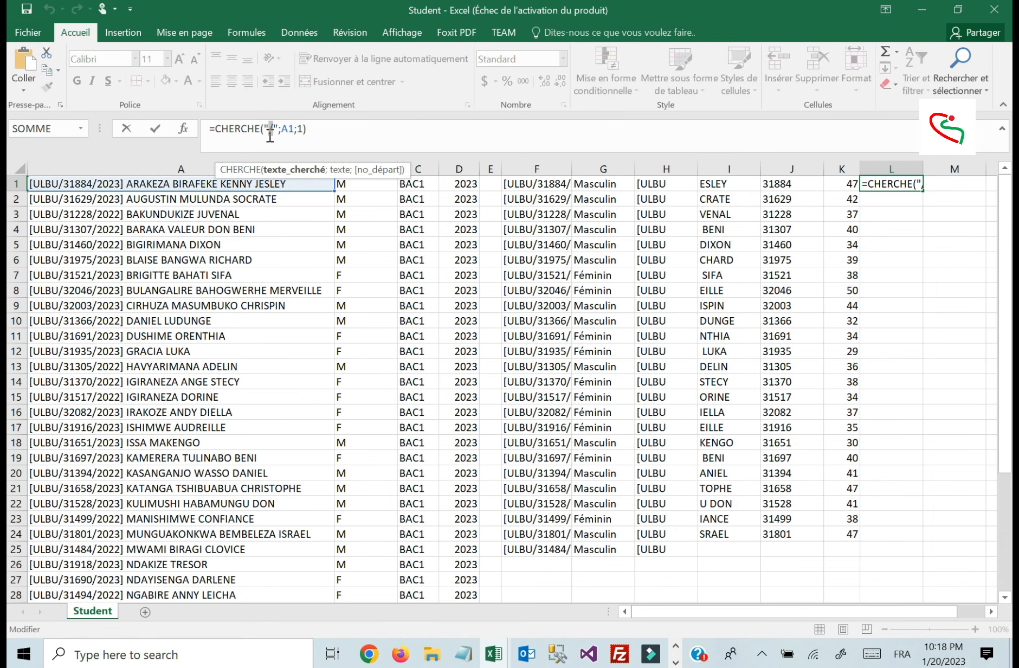
key(ctrl+Return)
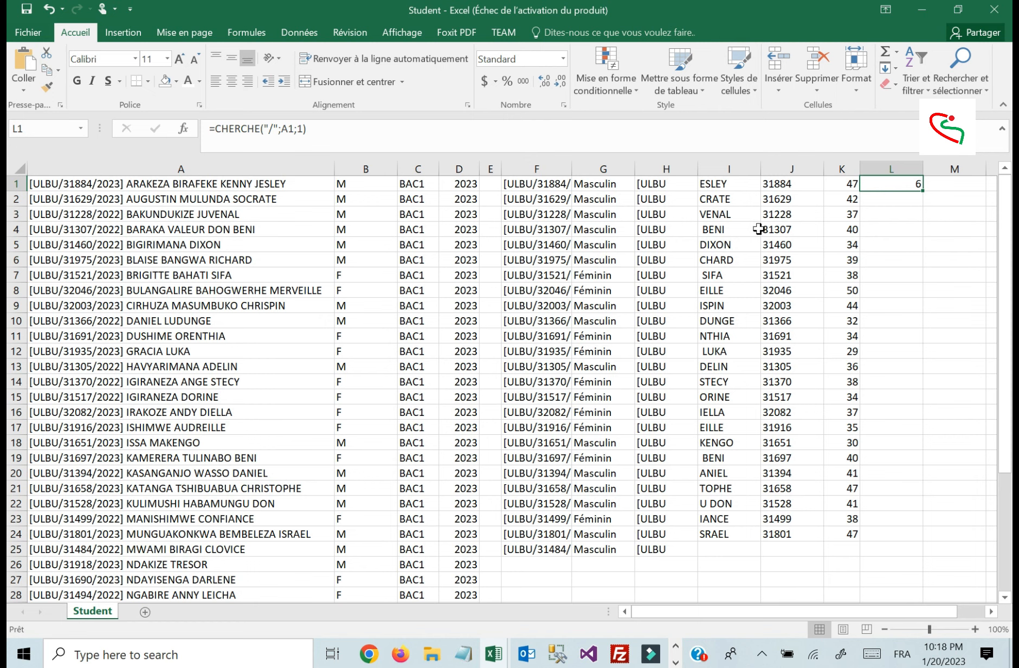
- Set the start position in L1's CHERCHE formula to 8, giving =CHERCHE("/";A1;8), and reselect L1 to check it
click(300, 128)
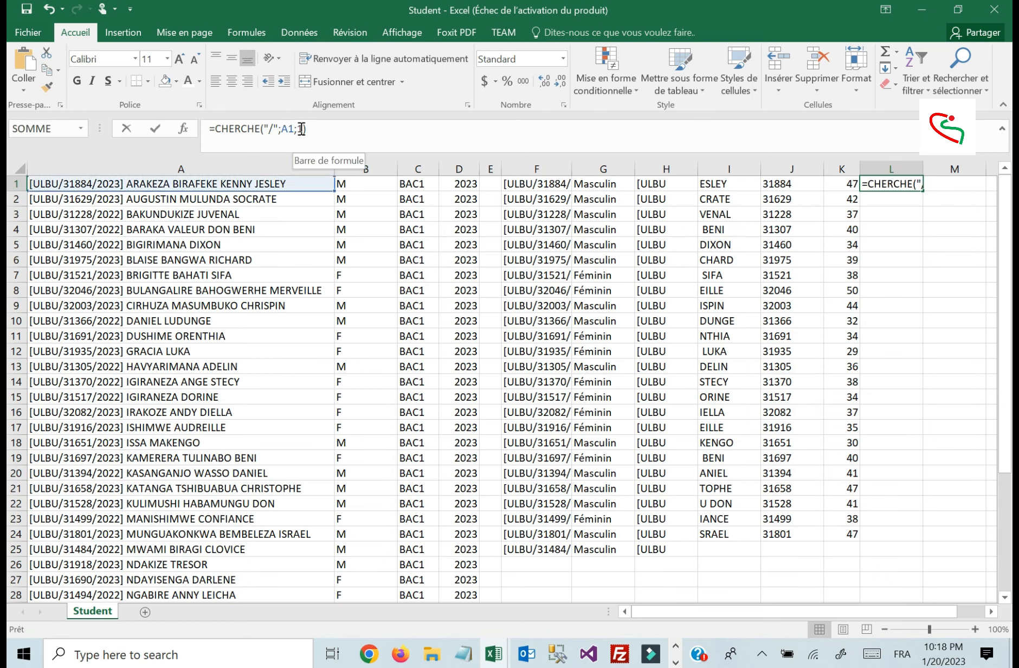
text(8)
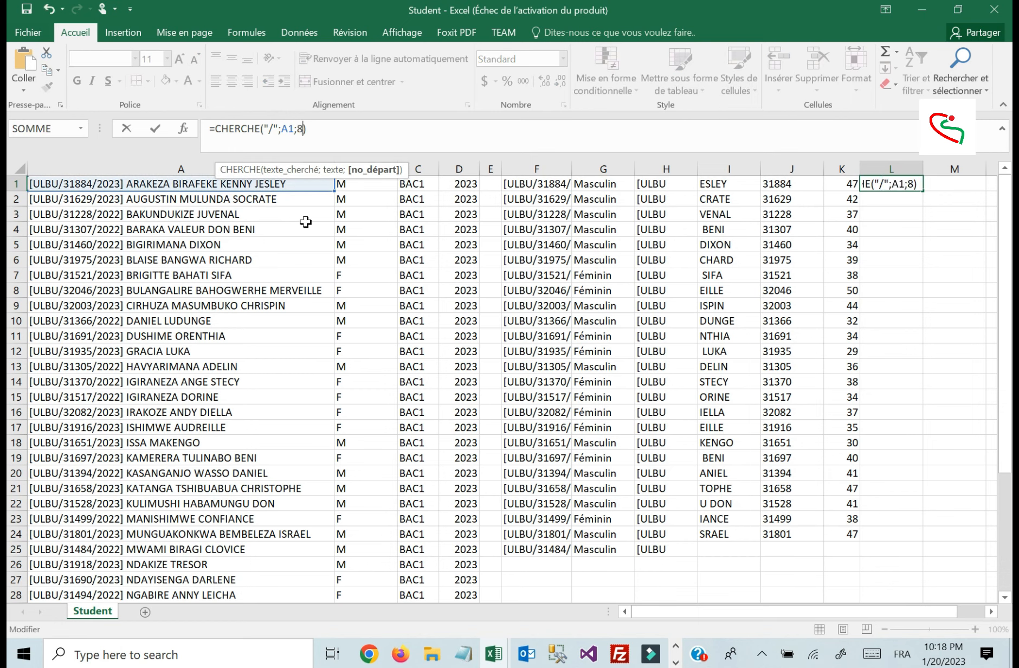
key(Return)
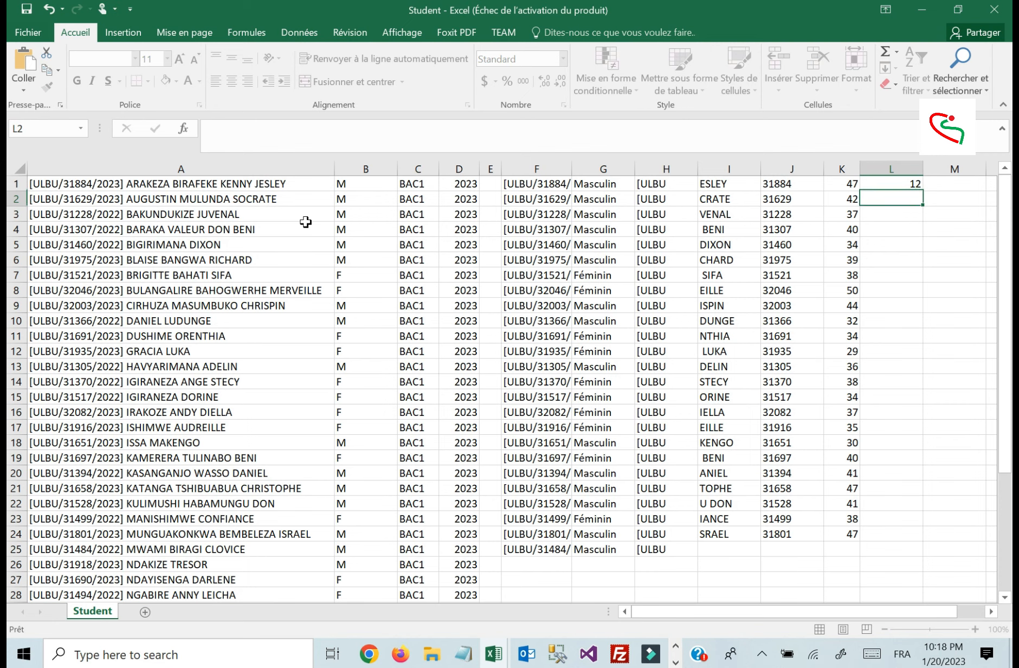
click(911, 184)
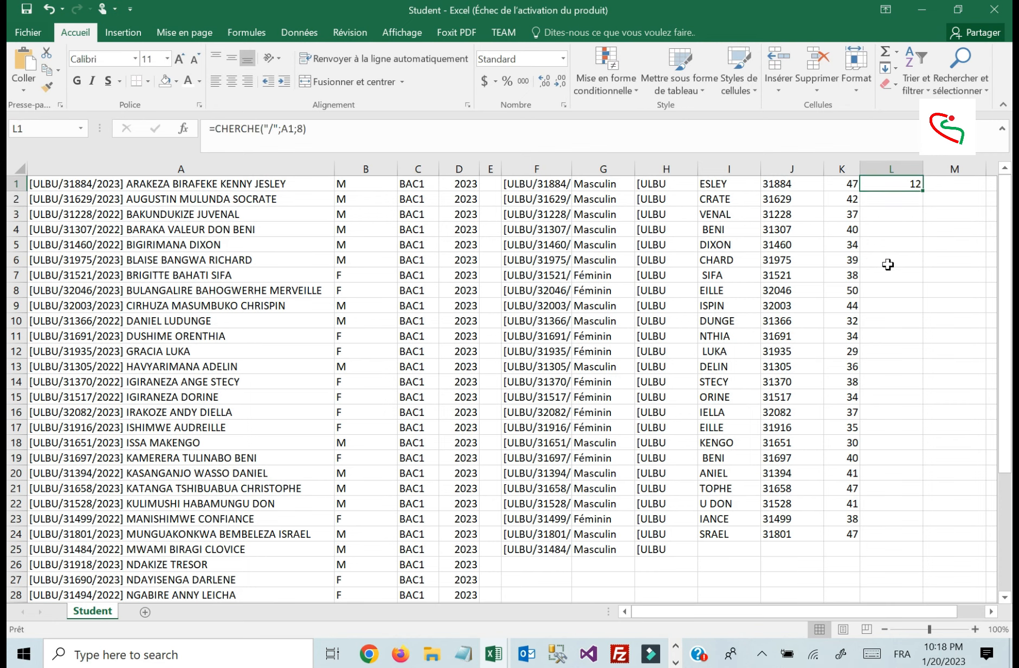